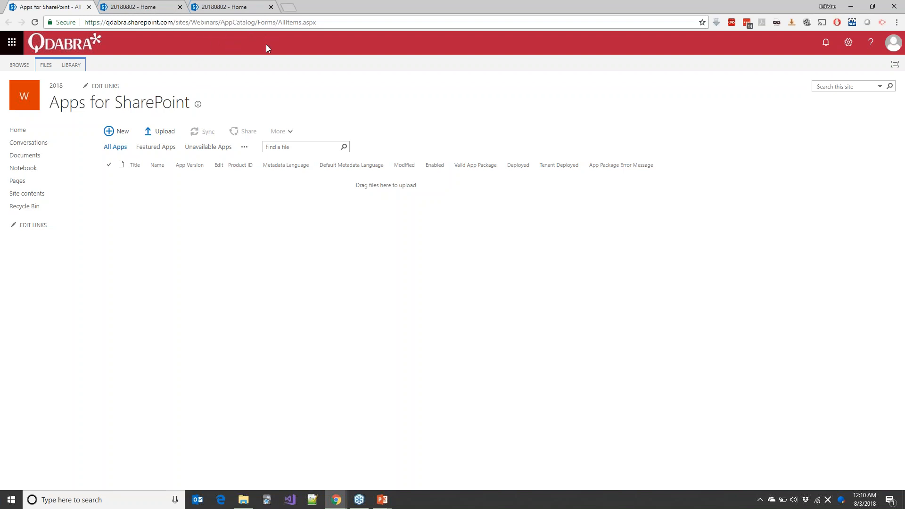
# Upload FormsViewer Extensions.sppkg from the 20180802 folder to the Apps for SharePoint catalog and deploy it as a trusted solution
pyautogui.moveTo(240, 500)
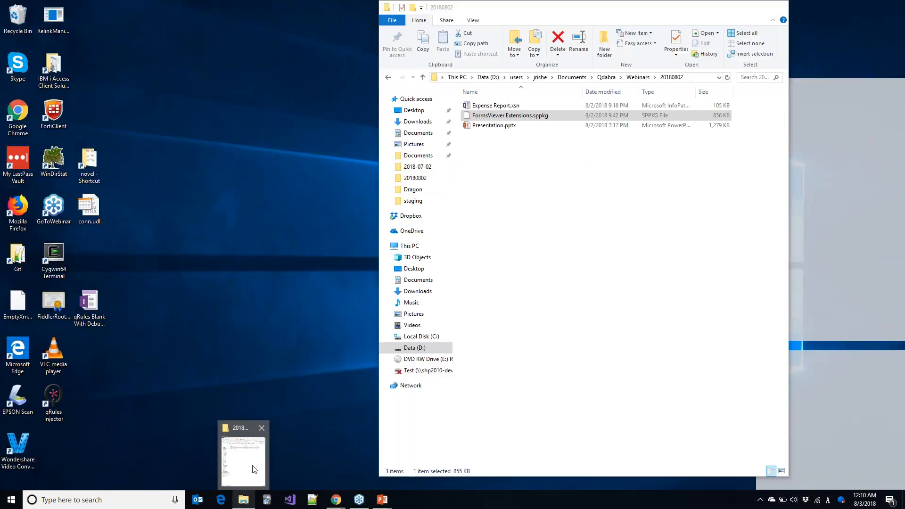
pyautogui.click(253, 469)
pyautogui.moveTo(540, 9); pyautogui.dragTo(633, 37)
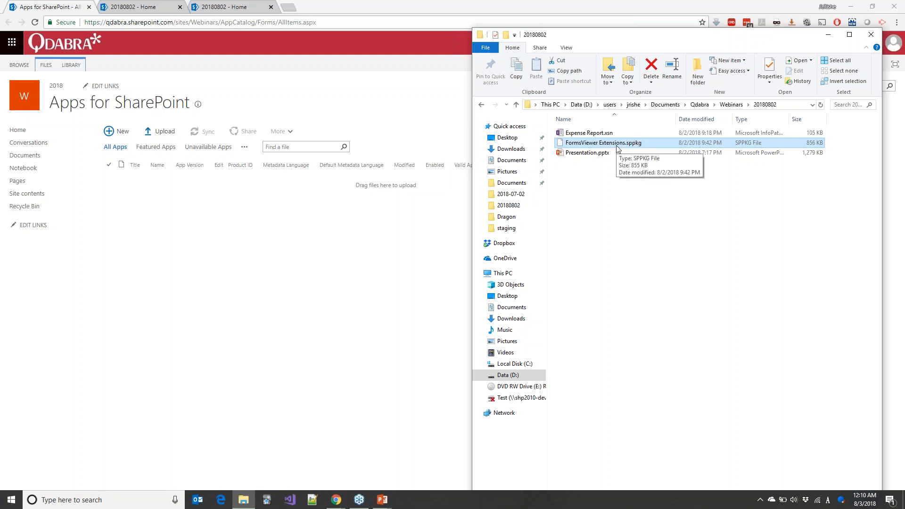
pyautogui.moveTo(627, 146); pyautogui.dragTo(345, 164)
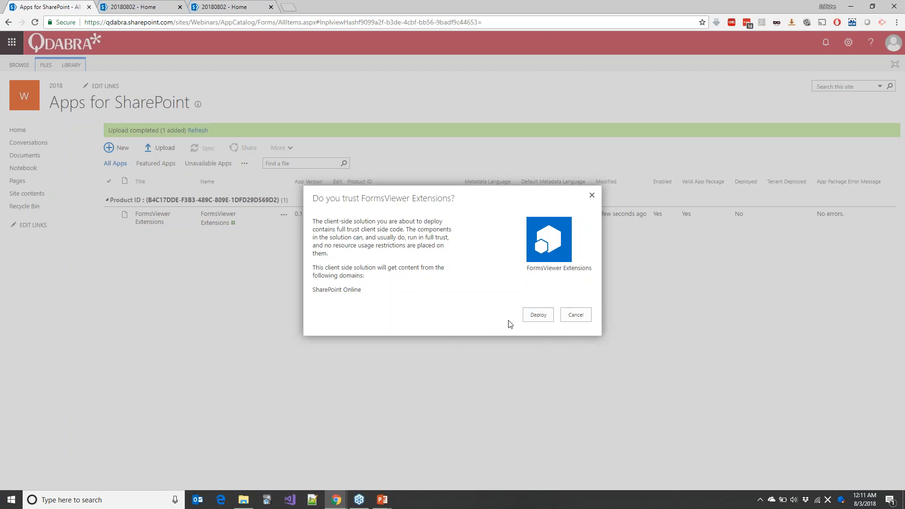
pyautogui.click(534, 316)
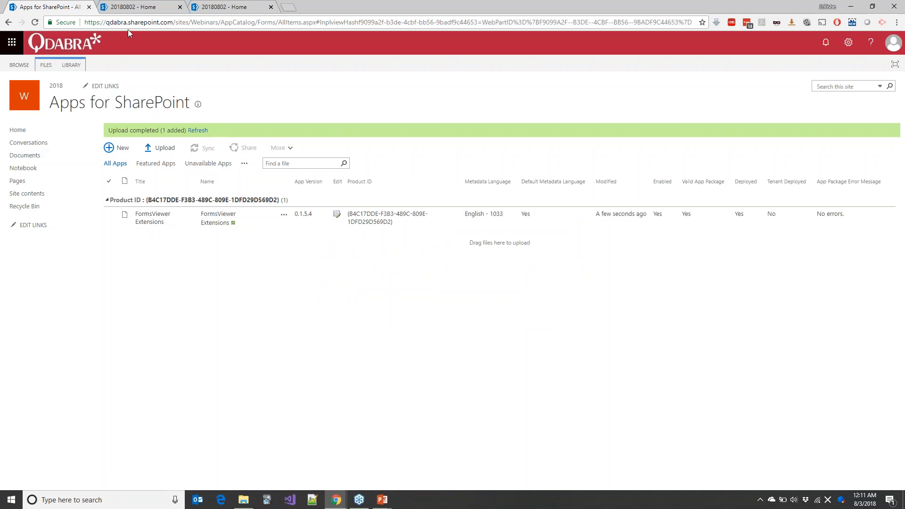
# Find the app "formsviewer extensions" among the apps available to the 20180802 site, add it, and refresh the site contents
pyautogui.click(146, 7)
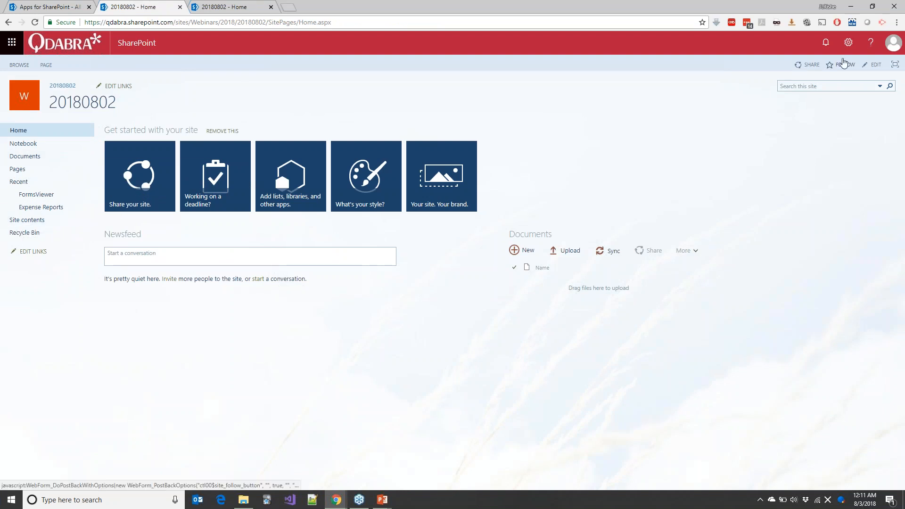
pyautogui.click(848, 47)
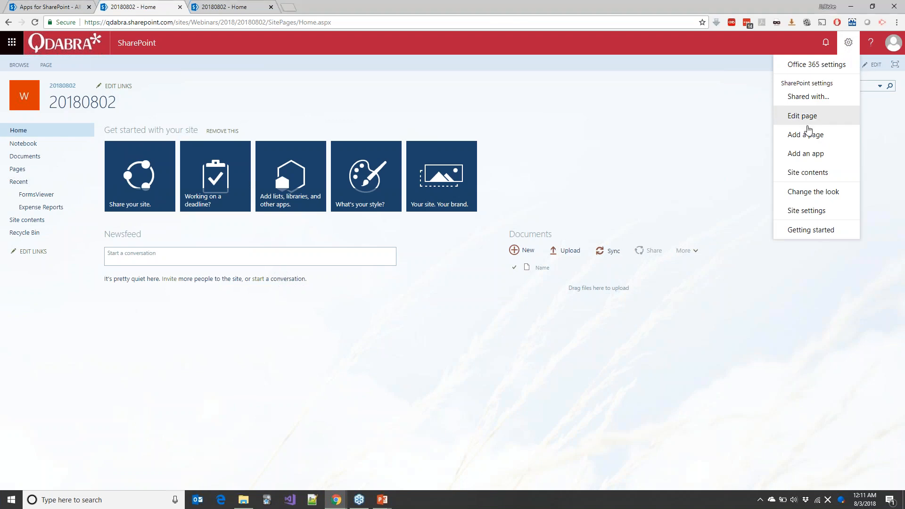
pyautogui.click(820, 152)
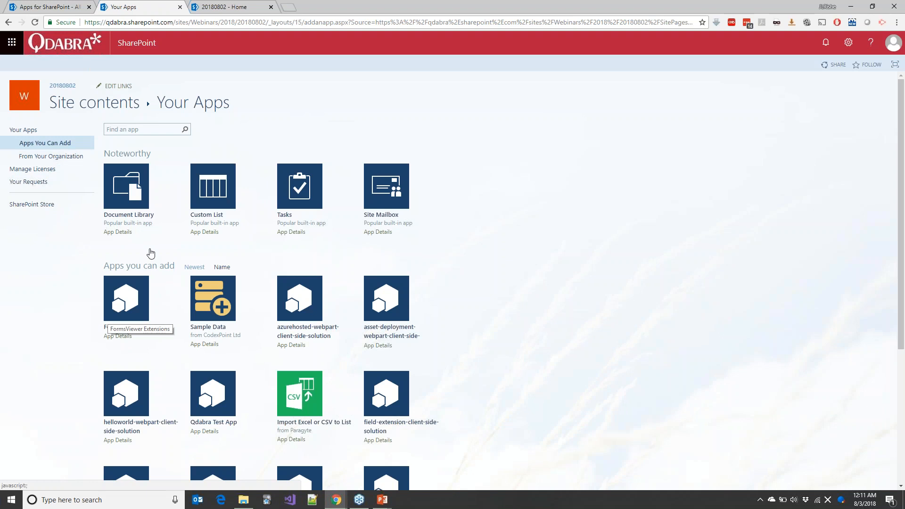
pyautogui.click(134, 130)
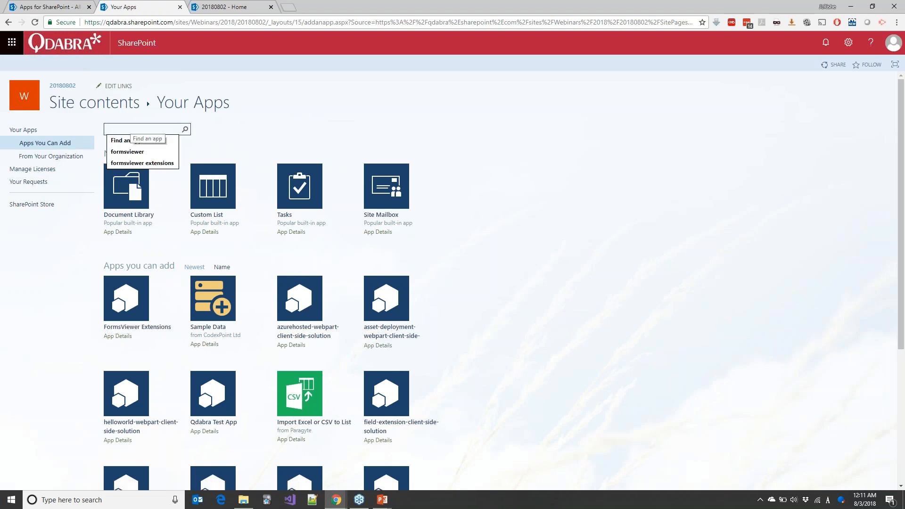
pyautogui.click(150, 163)
pyautogui.press('Return')
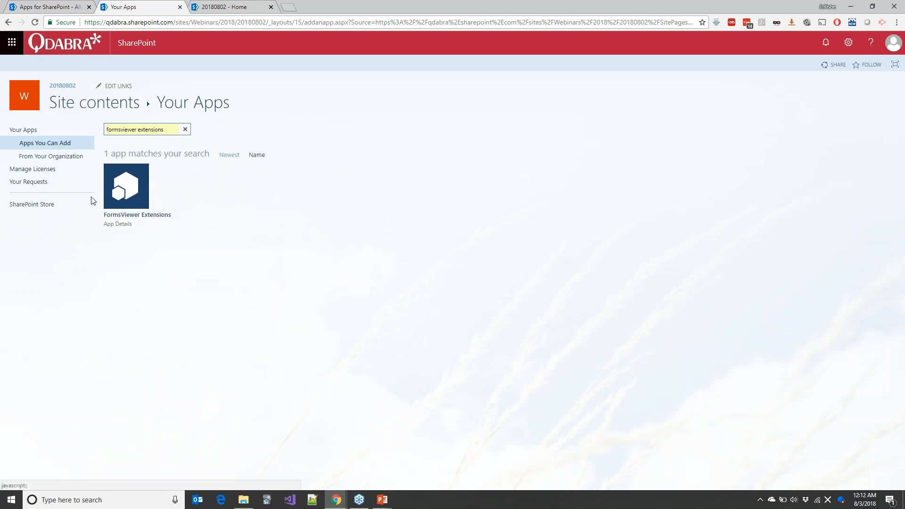
pyautogui.click(120, 192)
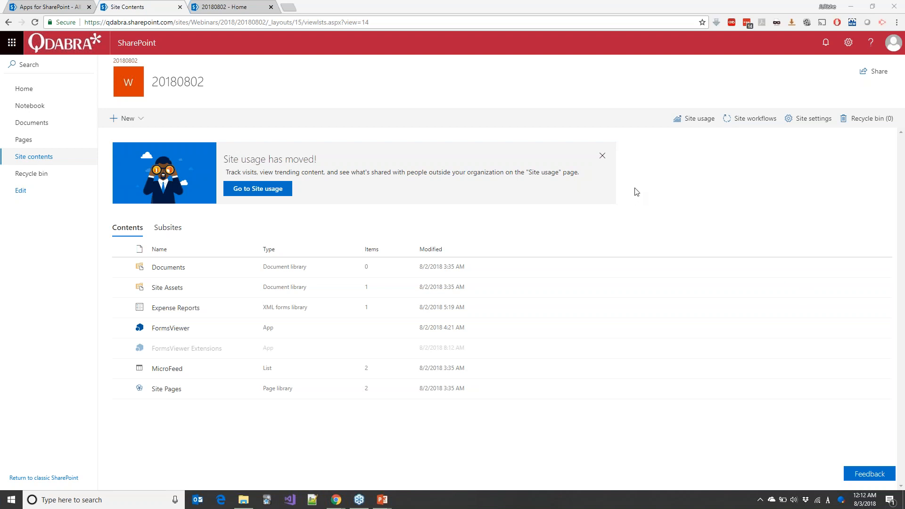
pyautogui.click(640, 172)
pyautogui.press('F5')
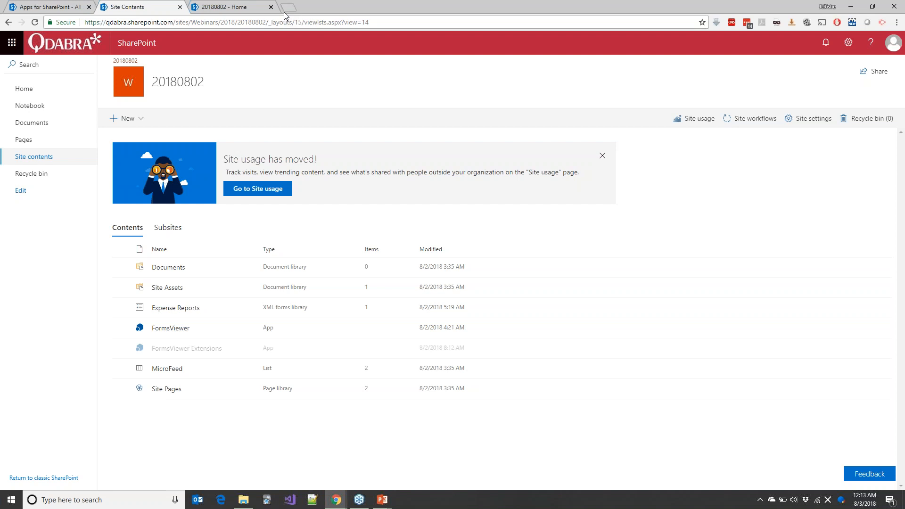
# Open the infopathdev.com website in a new browser tab
pyautogui.hotkey('ctrl', 't')
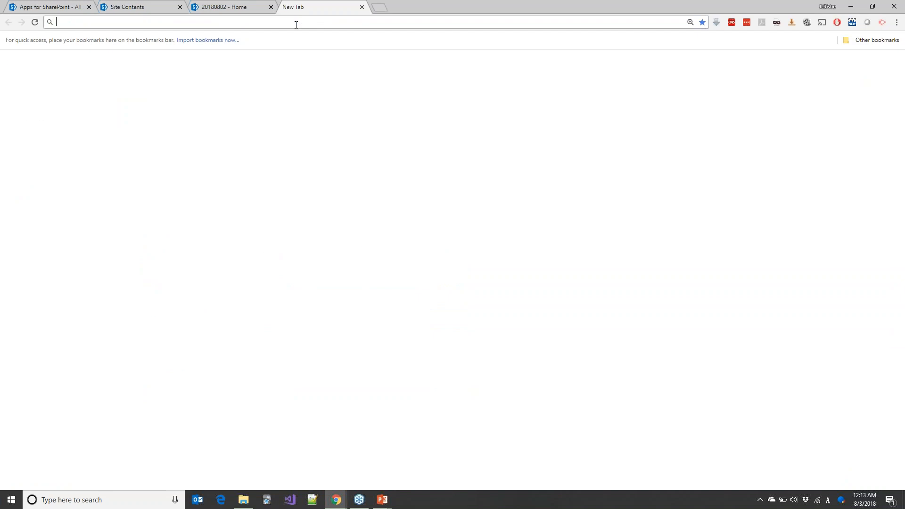
pyautogui.write('infopath dev')
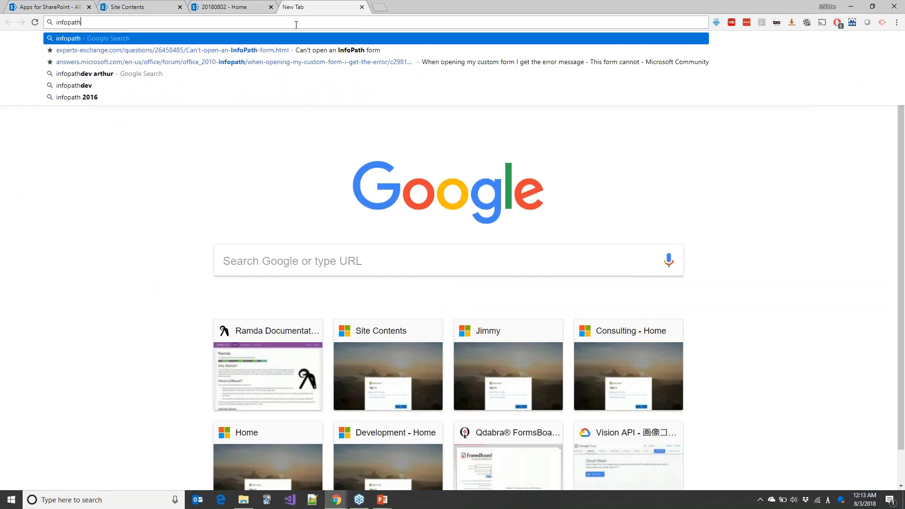
pyautogui.press('BackSpace')
pyautogui.press('BackSpace')
pyautogui.press('BackSpace')
pyautogui.press('BackSpace')
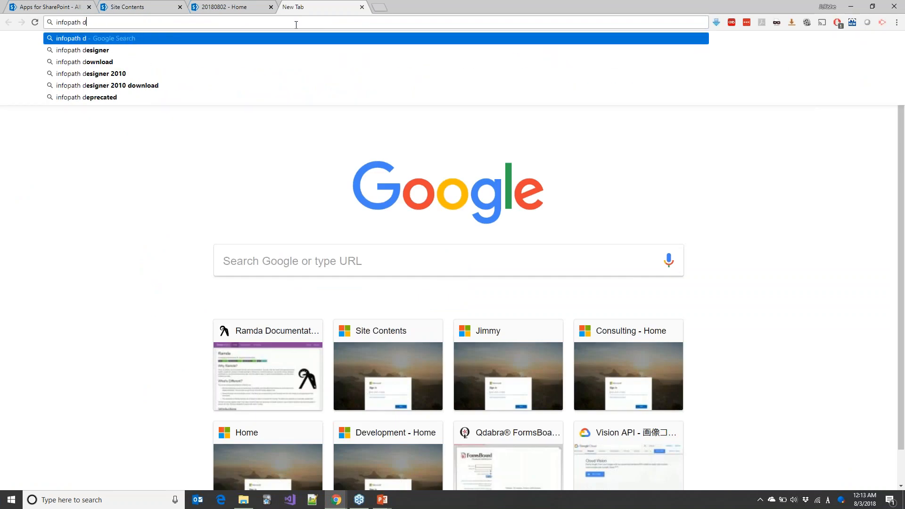
pyautogui.write('dev.com')
pyautogui.press('Return')
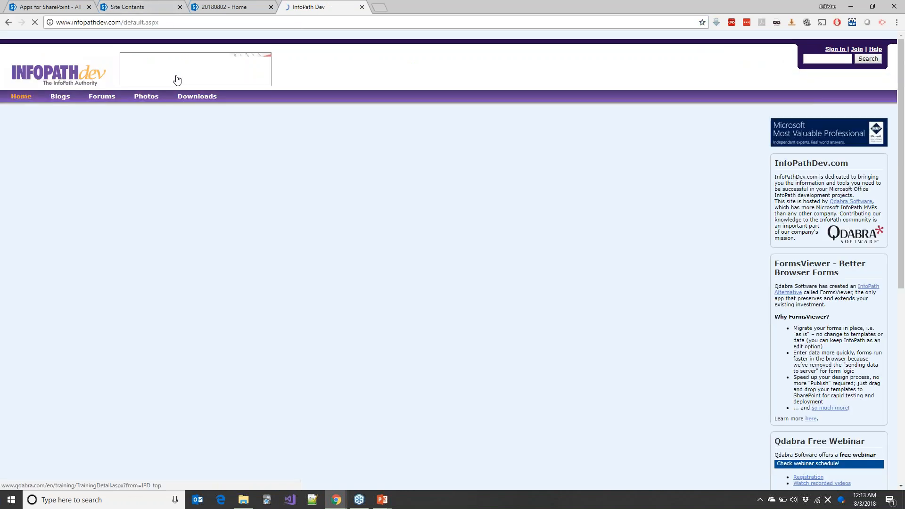
# Open the FormsViewer Installation and Setup folder in the site's downloads and examine the files it offers
pyautogui.click(195, 97)
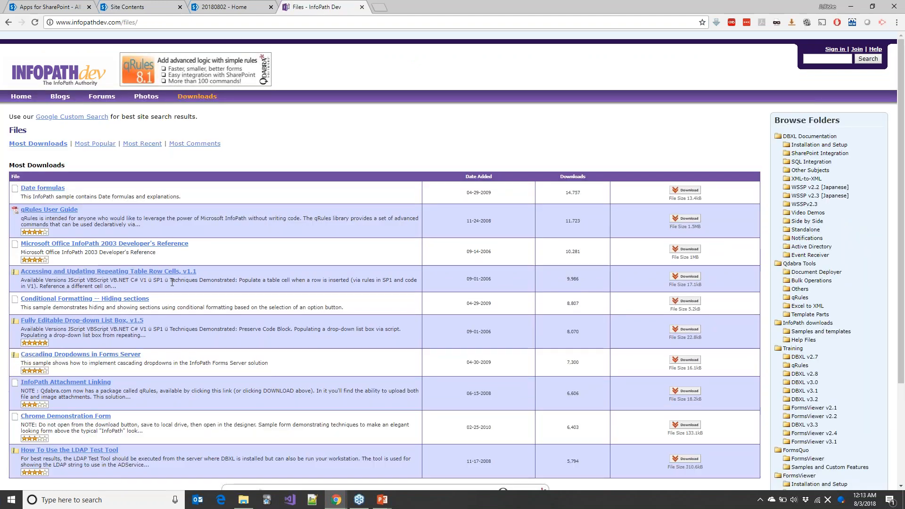
pyautogui.scroll(-3, 172, 282)
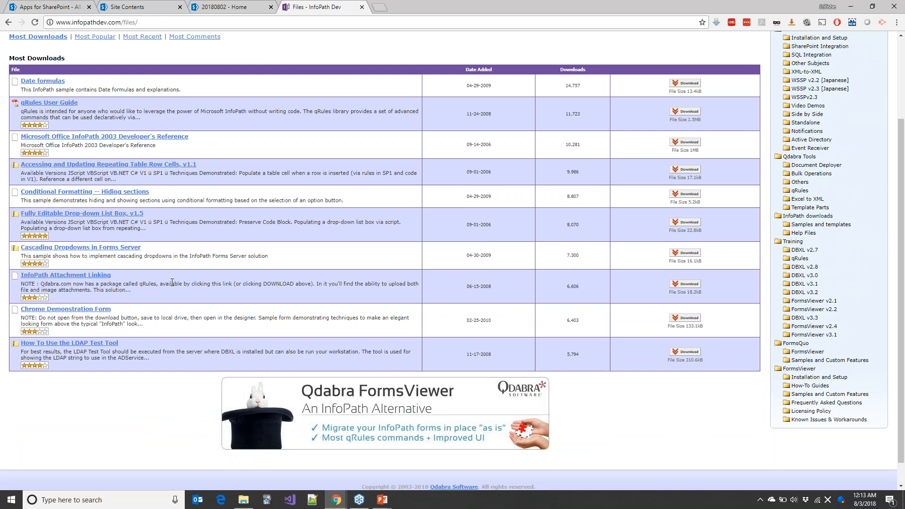
pyautogui.click(802, 377)
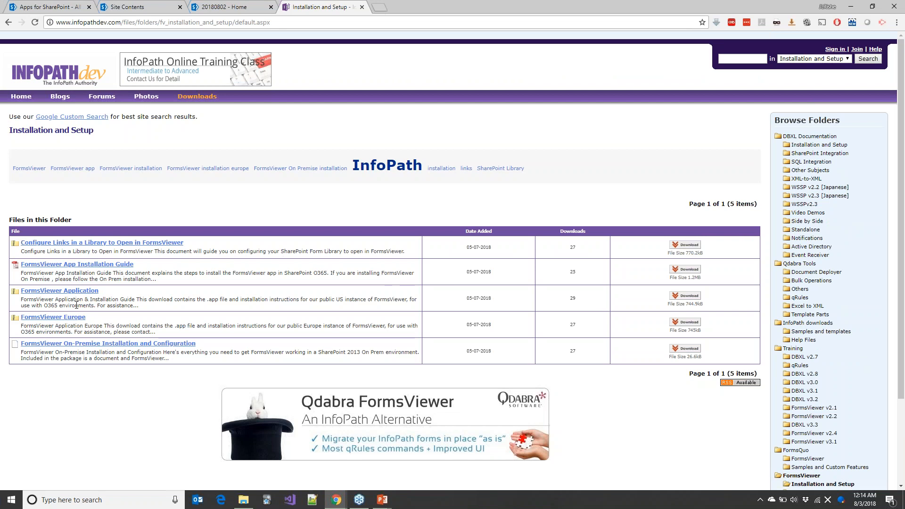
pyautogui.scroll(-1, 771, 347)
pyautogui.scroll(-3, 735, 347)
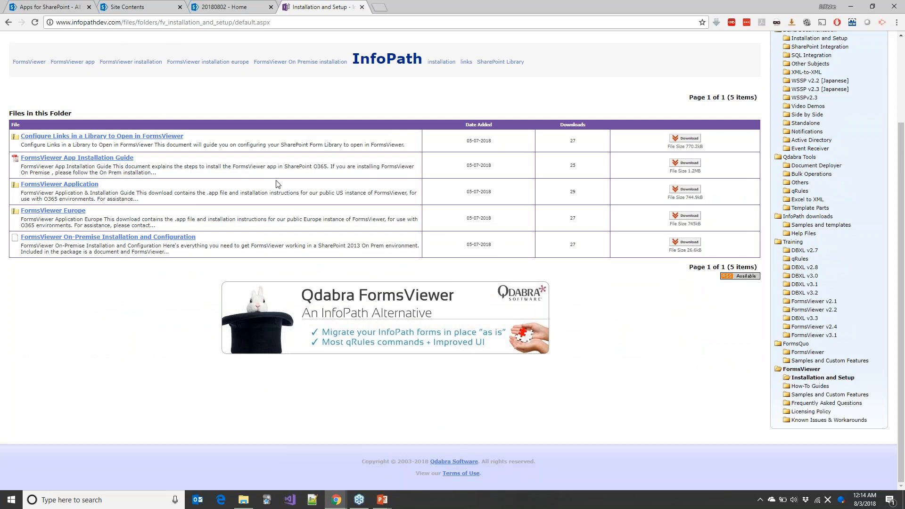
pyautogui.scroll(3, 277, 184)
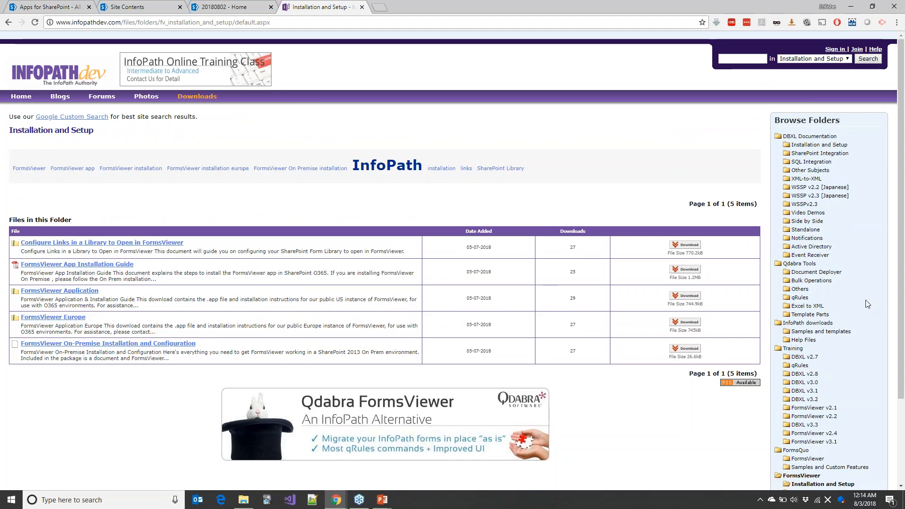
pyautogui.scroll(-3, 868, 304)
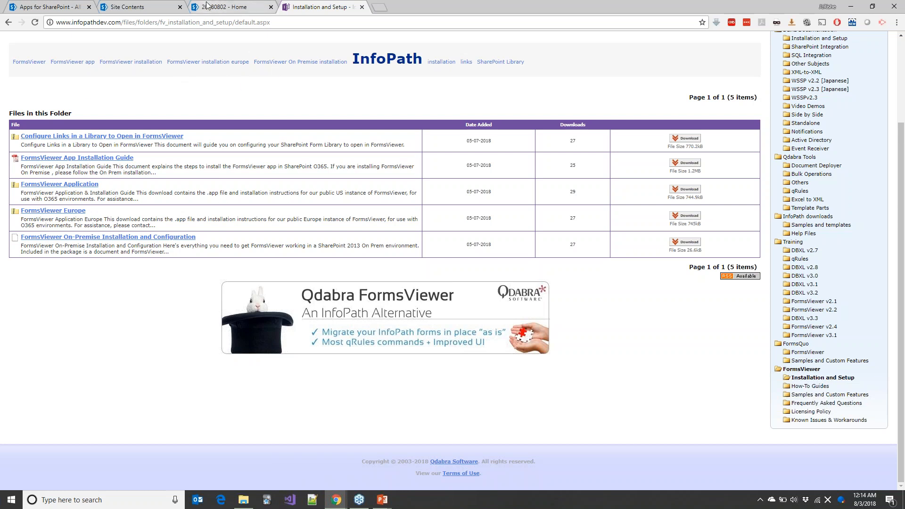
# Return to the 20180802 site contents and add a new page titled "FormsViewer Extension Config"
pyautogui.click(233, 9)
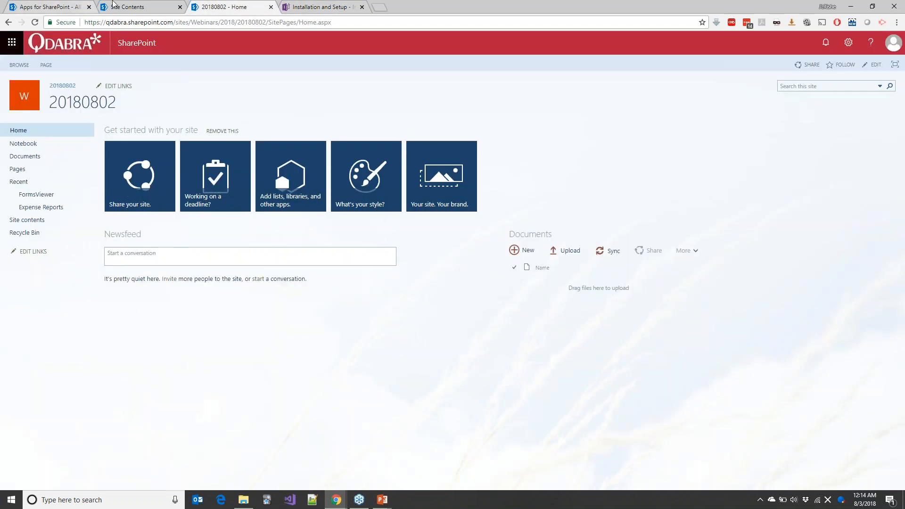
pyautogui.click(127, 7)
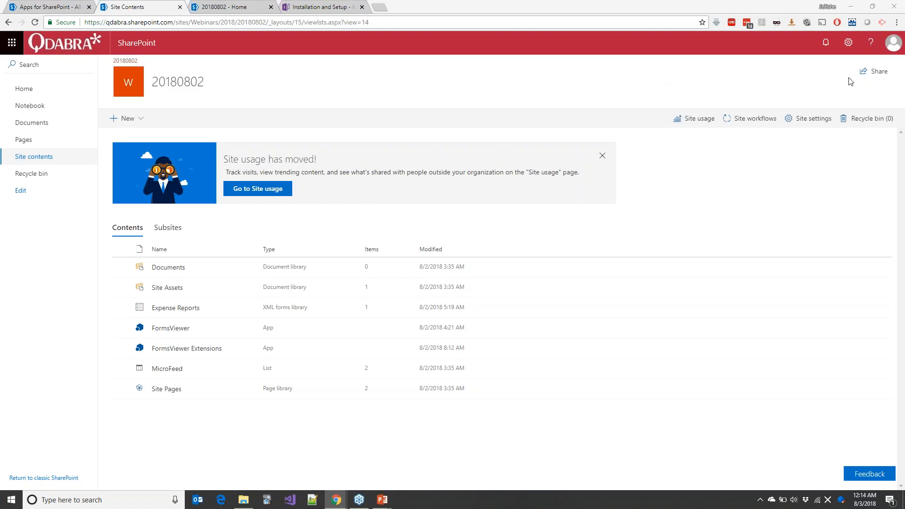
pyautogui.click(848, 41)
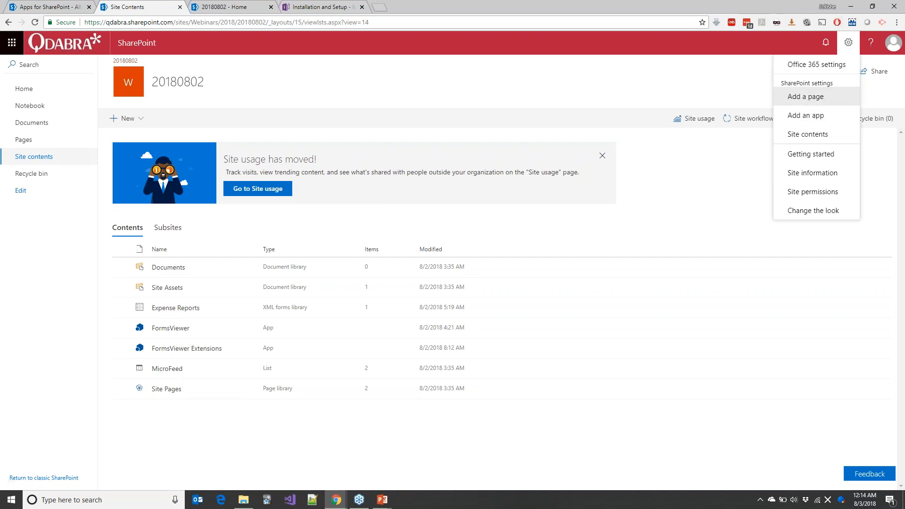
pyautogui.click(812, 101)
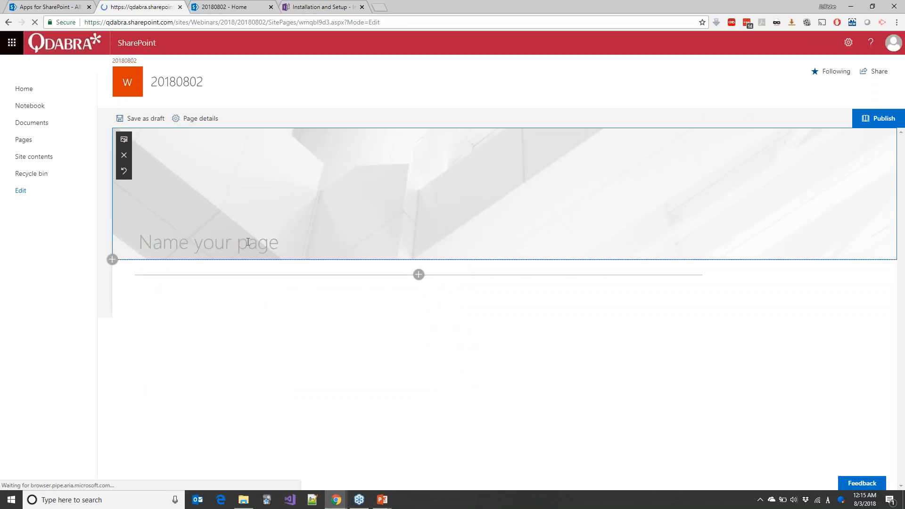
pyautogui.write('FormsVi')
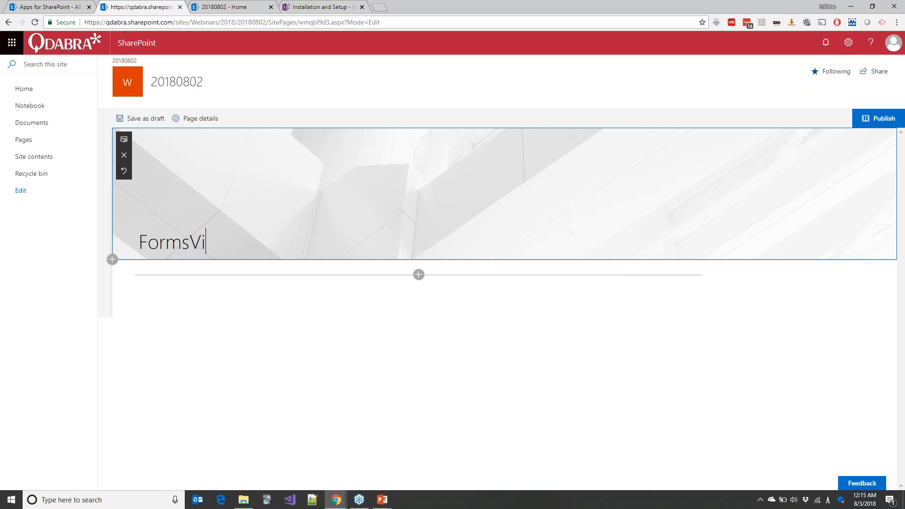
pyautogui.write('ewer Exte')
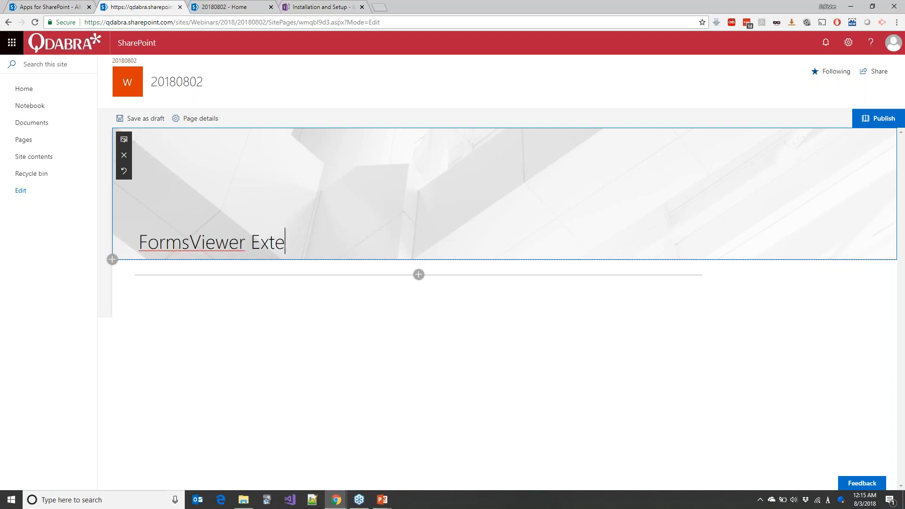
pyautogui.write('nsion Config')
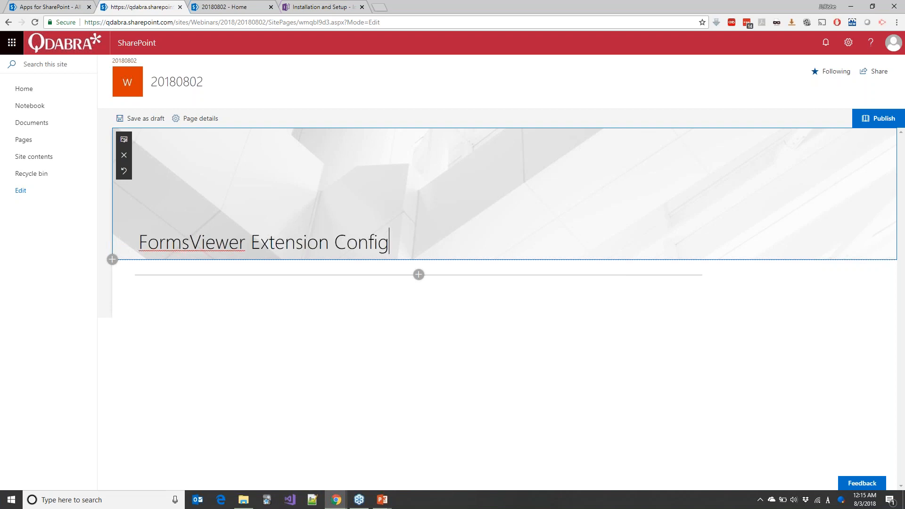
# Add the FormsViewer Extension configuration web part to the first column of the new page
pyautogui.click(418, 274)
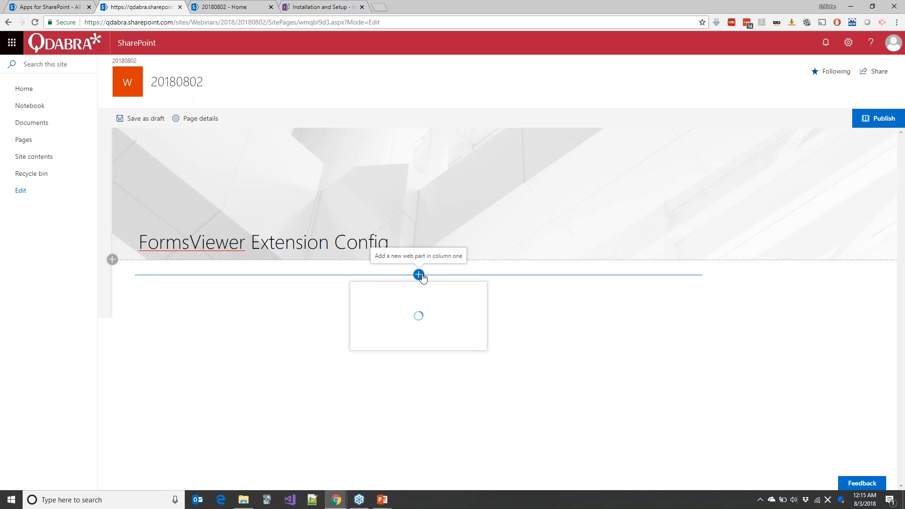
pyautogui.scroll(-2, 427, 318)
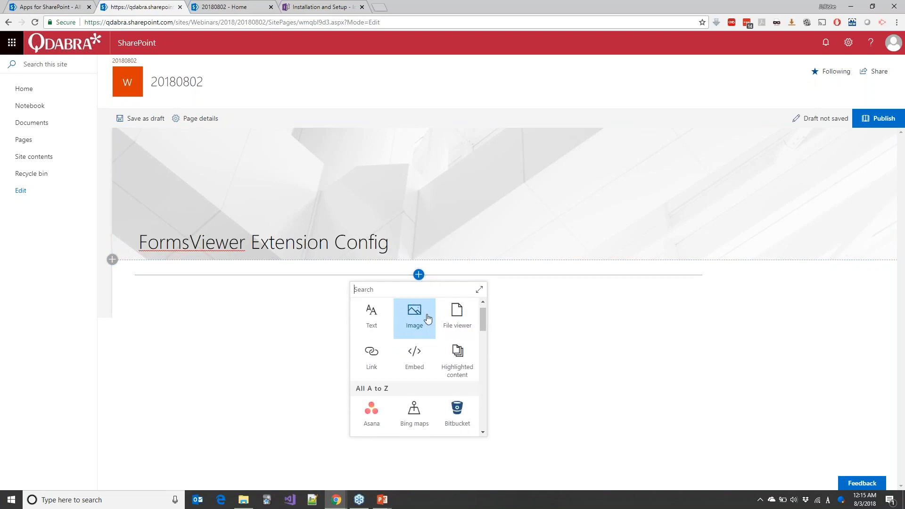
pyautogui.scroll(-6, 428, 319)
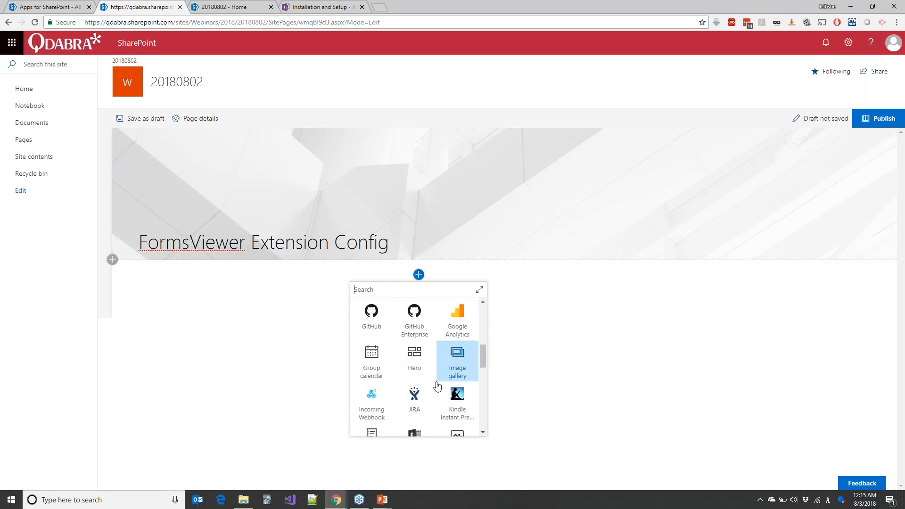
pyautogui.scroll(2, 437, 386)
pyautogui.scroll(-3, 437, 387)
pyautogui.scroll(-4, 437, 387)
pyautogui.scroll(5, 437, 386)
pyautogui.scroll(5, 438, 387)
pyautogui.scroll(2, 438, 387)
pyautogui.scroll(-2, 437, 387)
pyautogui.scroll(-2, 437, 386)
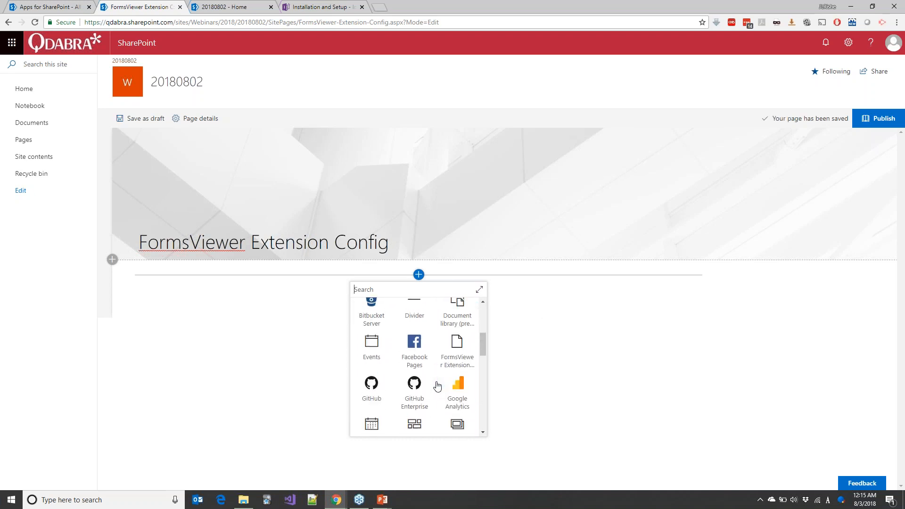
pyautogui.click(456, 359)
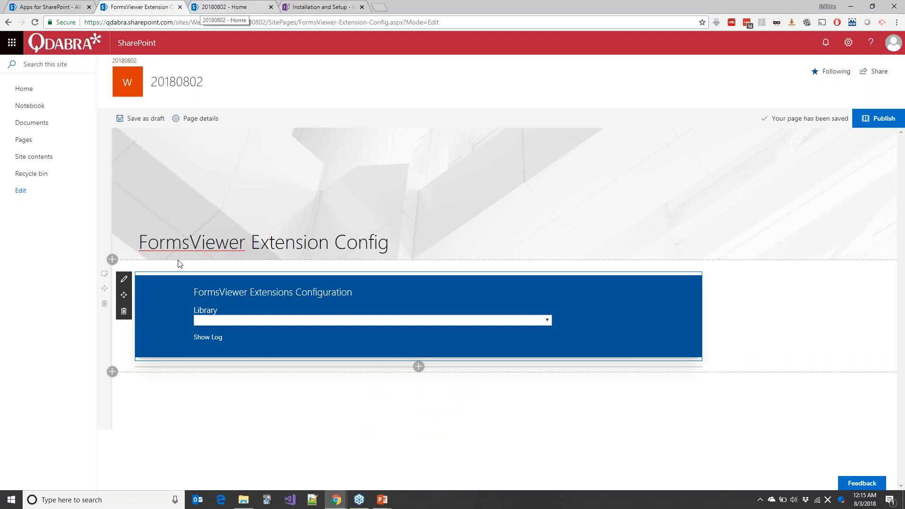
# Set the configuration web part's FormsViewer URL to the start page address copied from the site's FormsViewer app
pyautogui.click(123, 283)
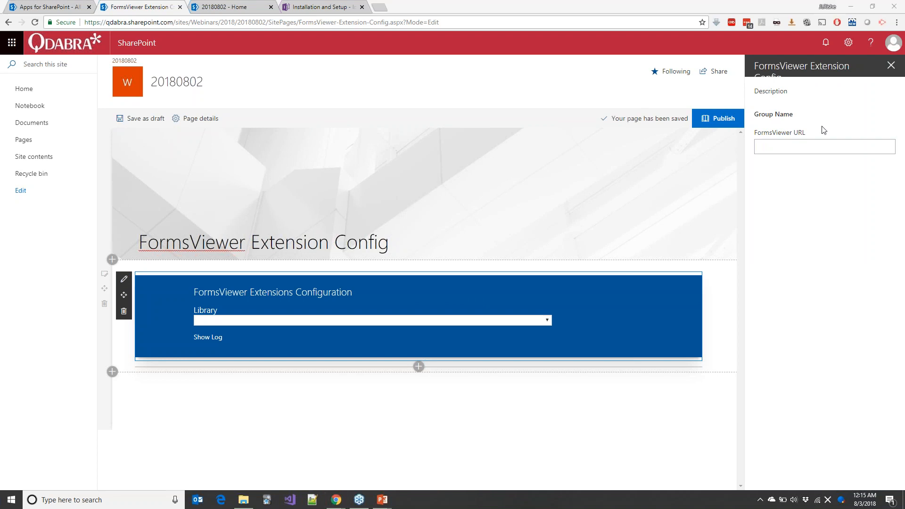
pyautogui.click(211, 7)
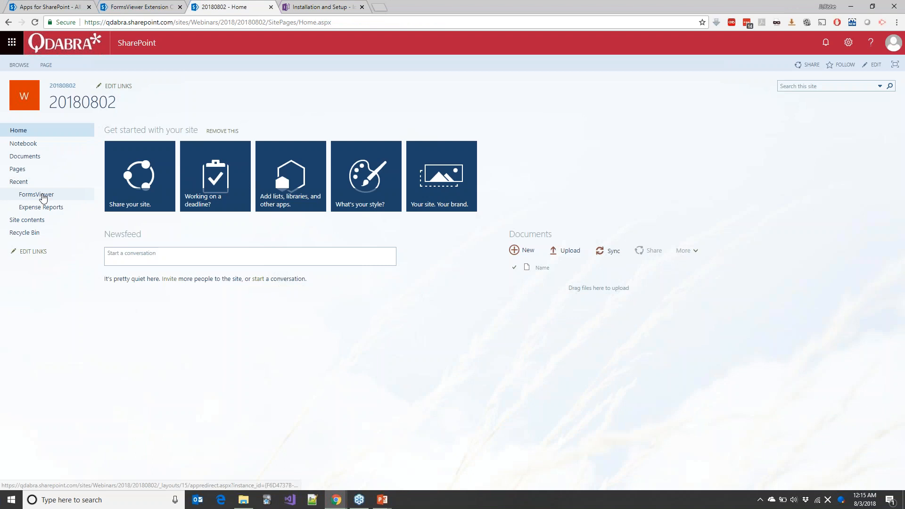
pyautogui.click(27, 220)
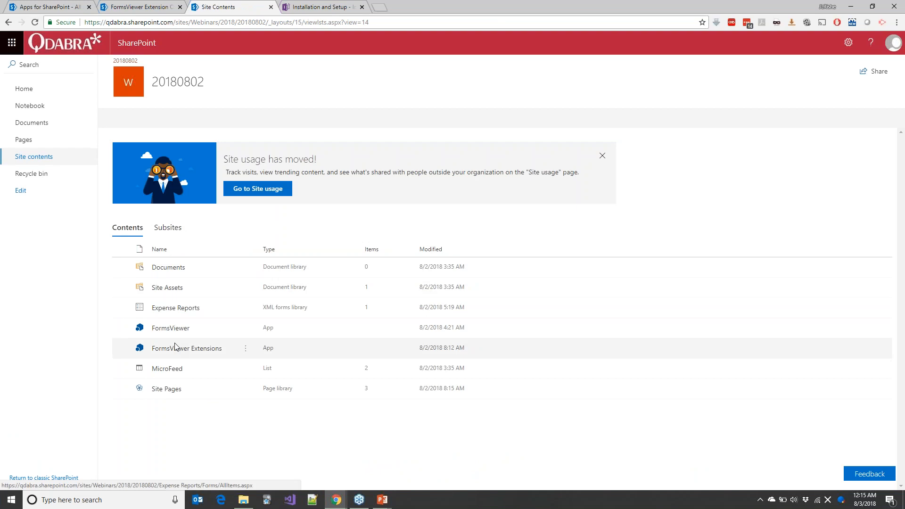
pyautogui.click(173, 330)
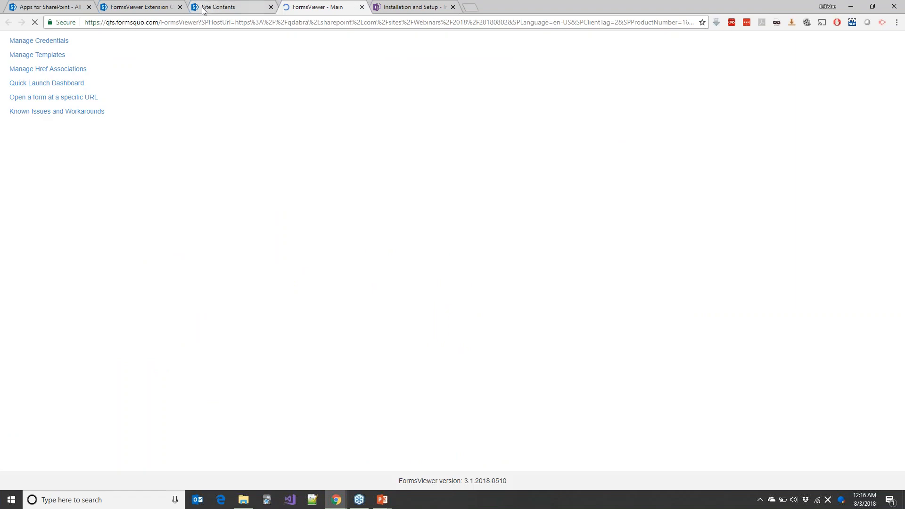
pyautogui.click(187, 22)
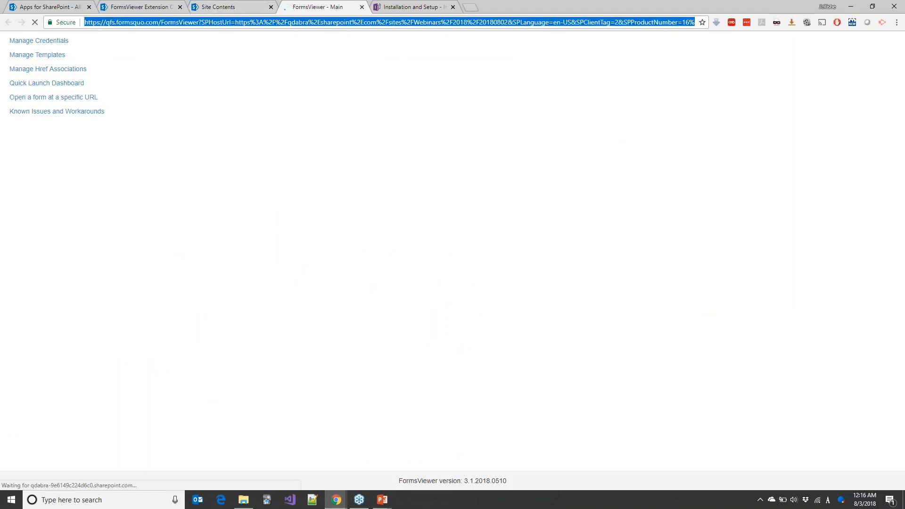
pyautogui.click(151, 7)
pyautogui.hotkey('ctrl', 'v')
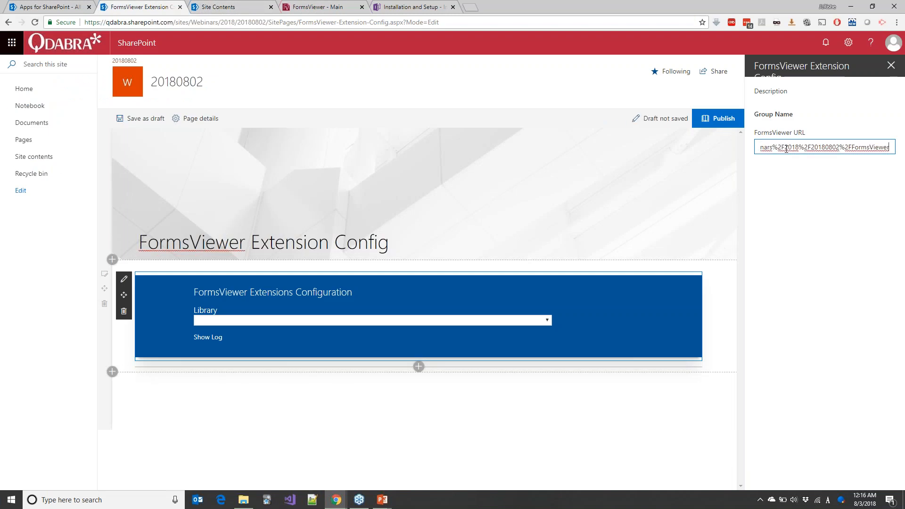
pyautogui.click(830, 196)
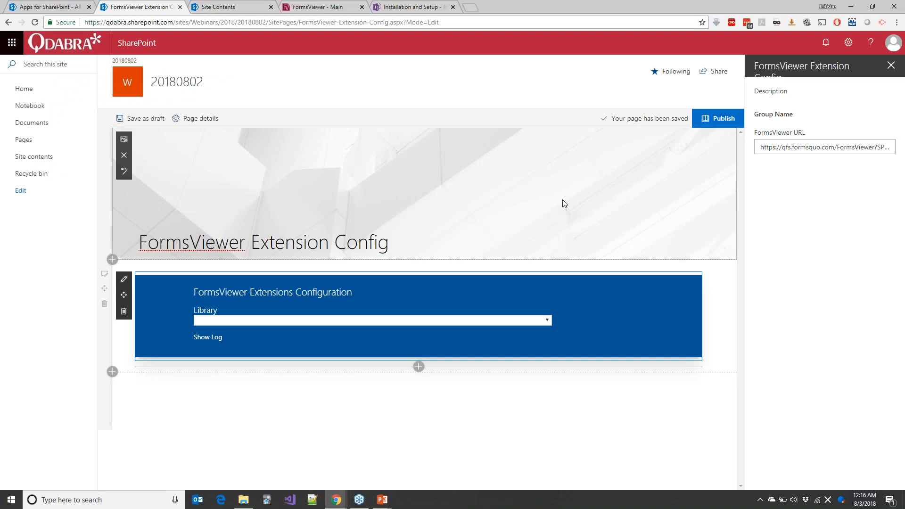
# Publish the FormsViewer Extension Config page and reopen it from the site's pages library
pyautogui.click(720, 122)
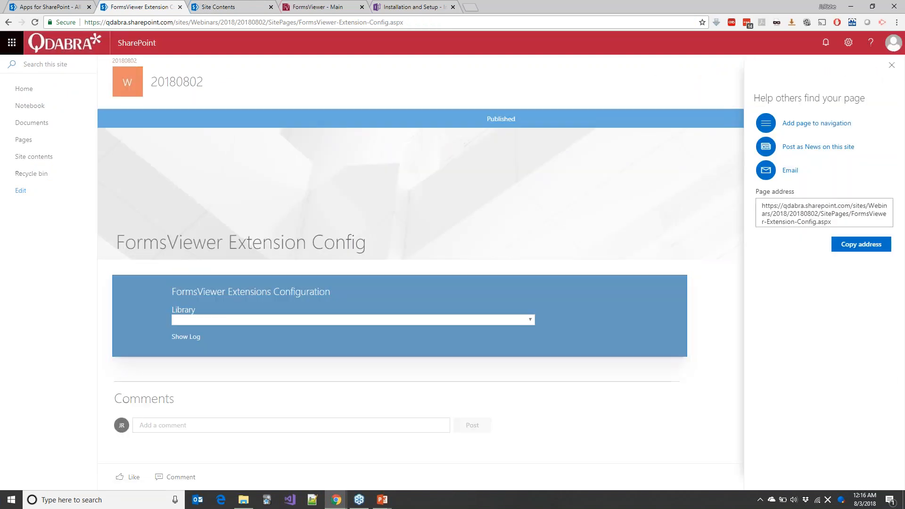
pyautogui.click(891, 66)
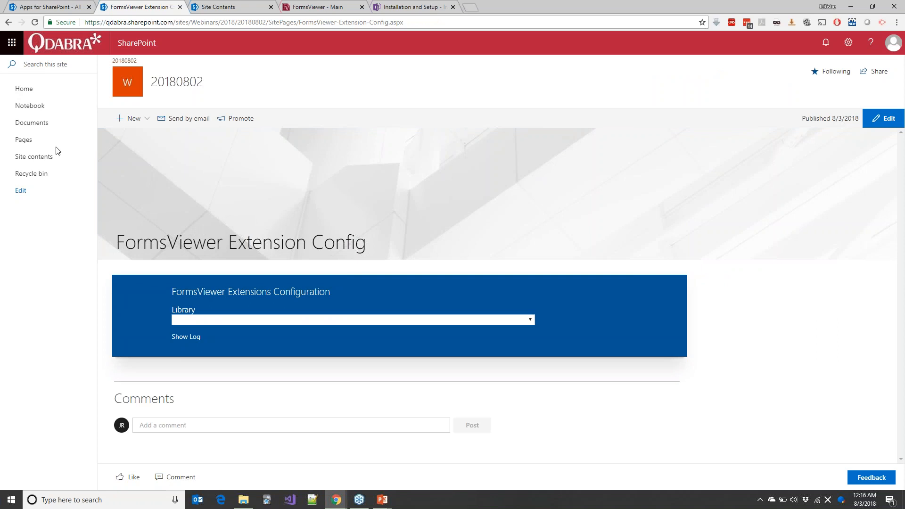
pyautogui.click(21, 142)
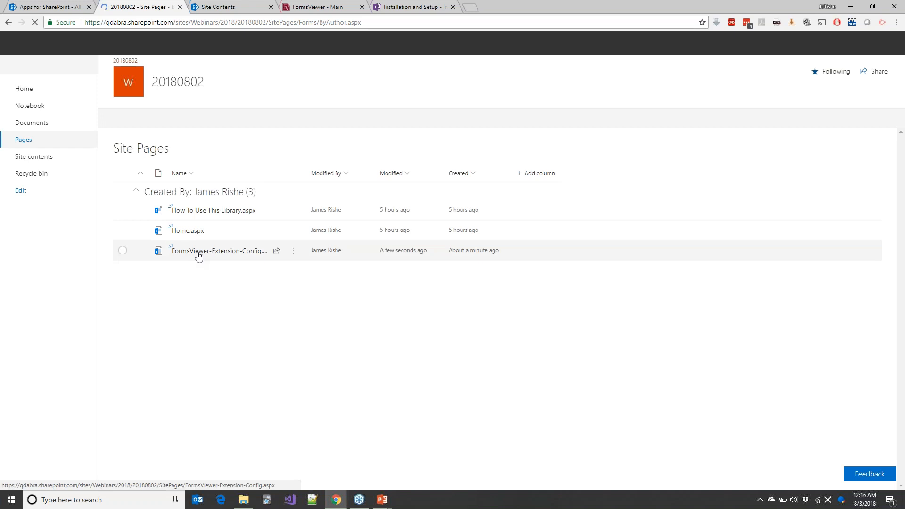
pyautogui.click(199, 251)
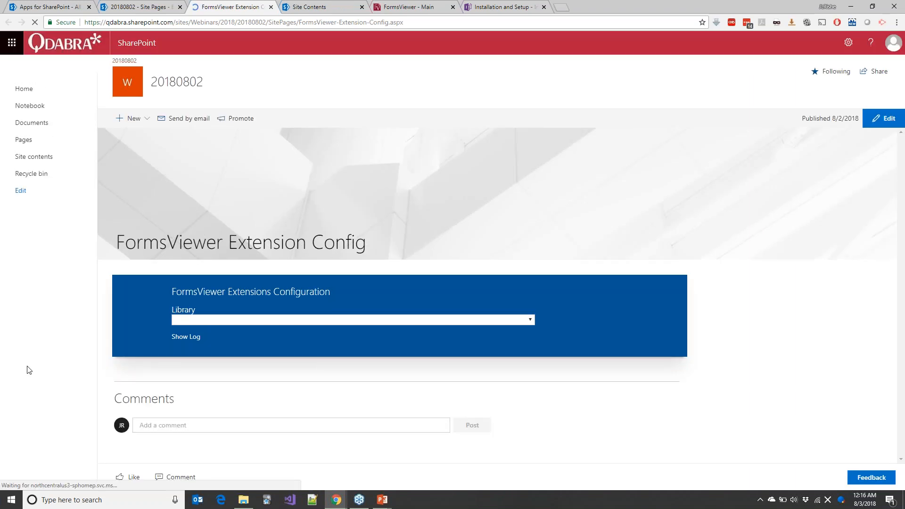
# Choose the Expense Reports library in the configuration web part and check all its fields for opening in FormsViewer
pyautogui.click(289, 321)
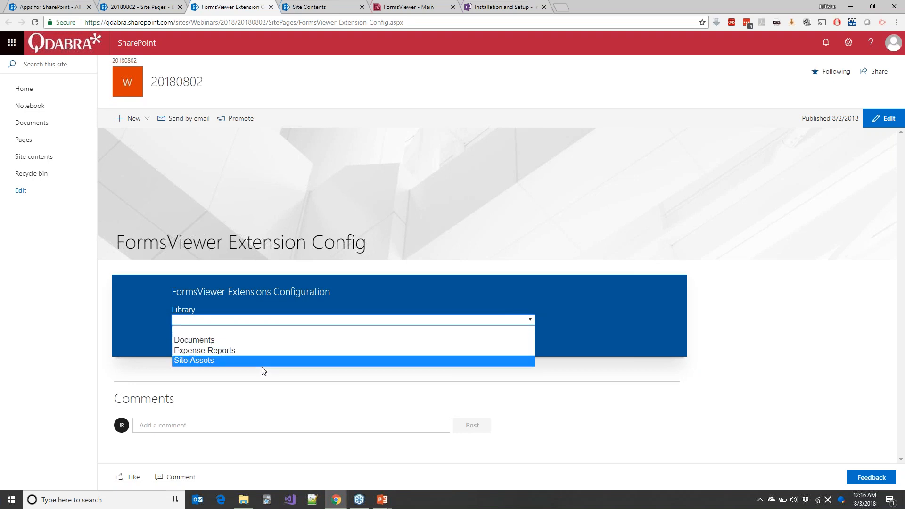
pyautogui.click(211, 352)
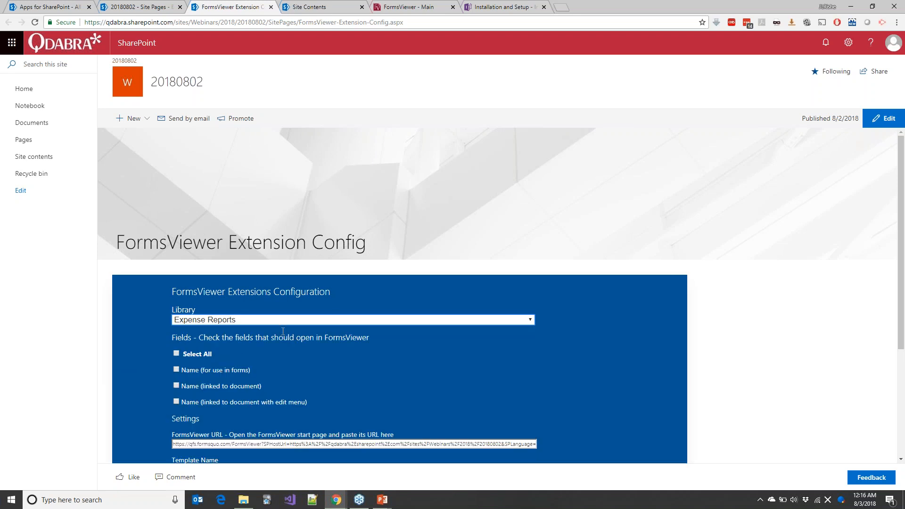
pyautogui.scroll(-4, 797, 284)
pyautogui.scroll(2, 795, 284)
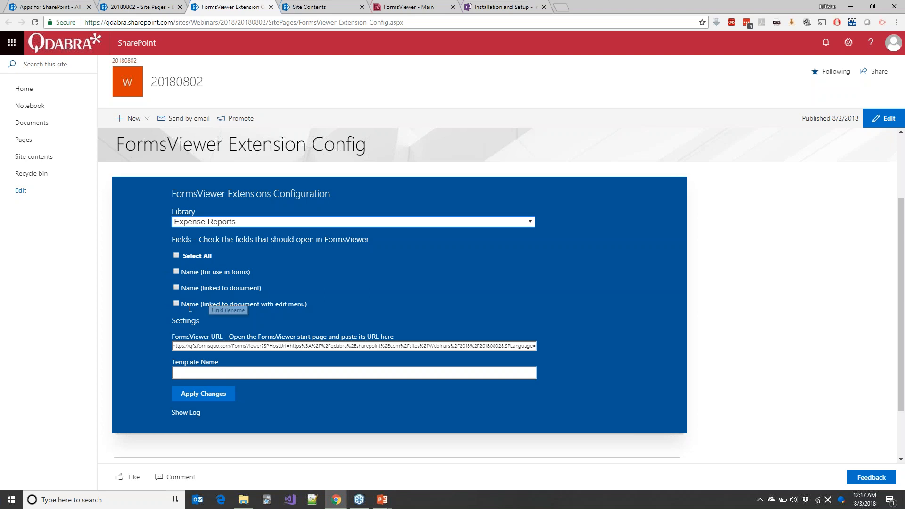
pyautogui.moveTo(185, 305); pyautogui.dragTo(302, 302)
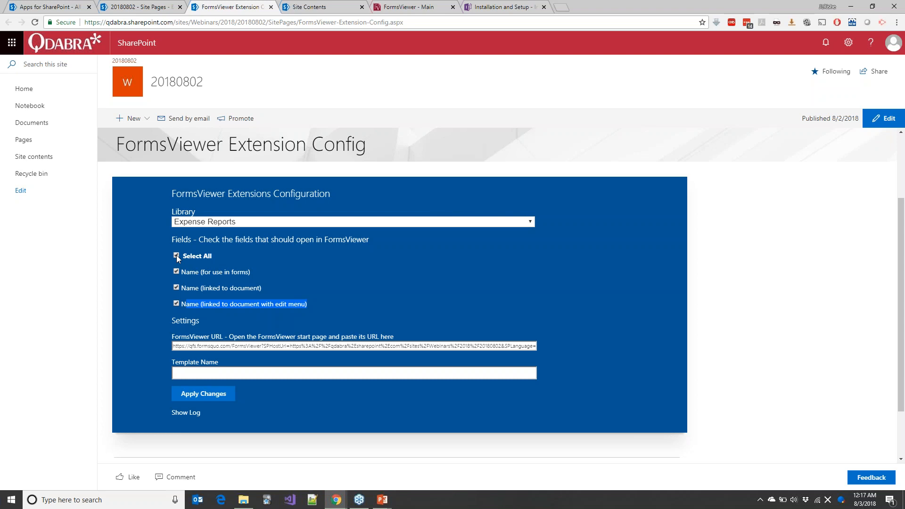
pyautogui.click(254, 276)
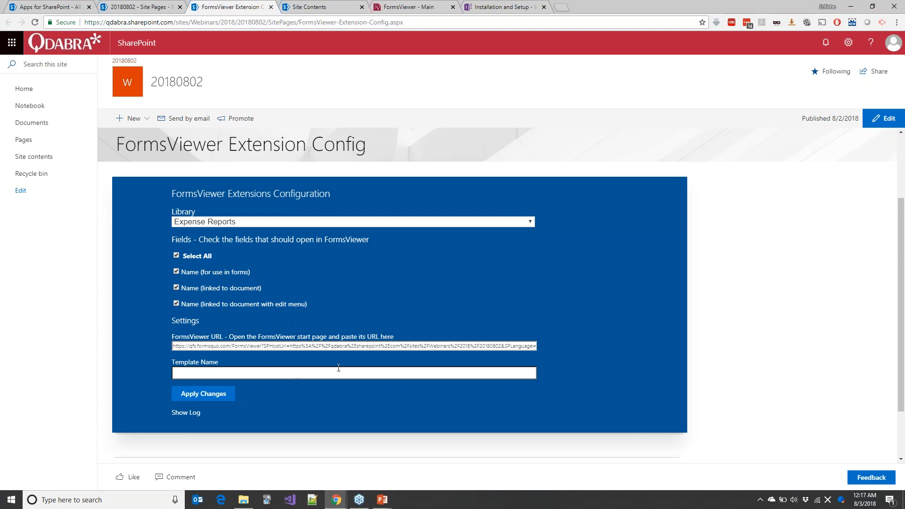
# Review the FormsViewer URL setting and look up the uploaded template's name in FormsViewer's template list
pyautogui.click(182, 342)
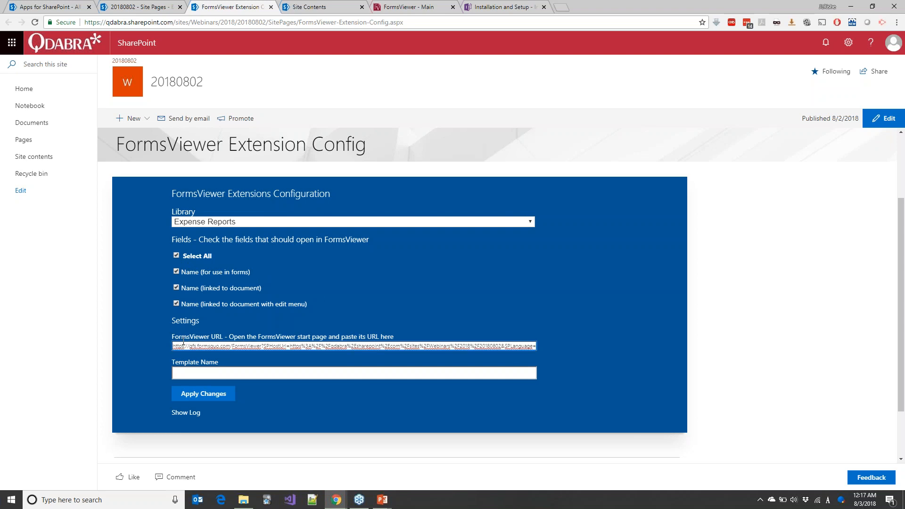
pyautogui.press('End')
pyautogui.press('Home')
pyautogui.click(266, 375)
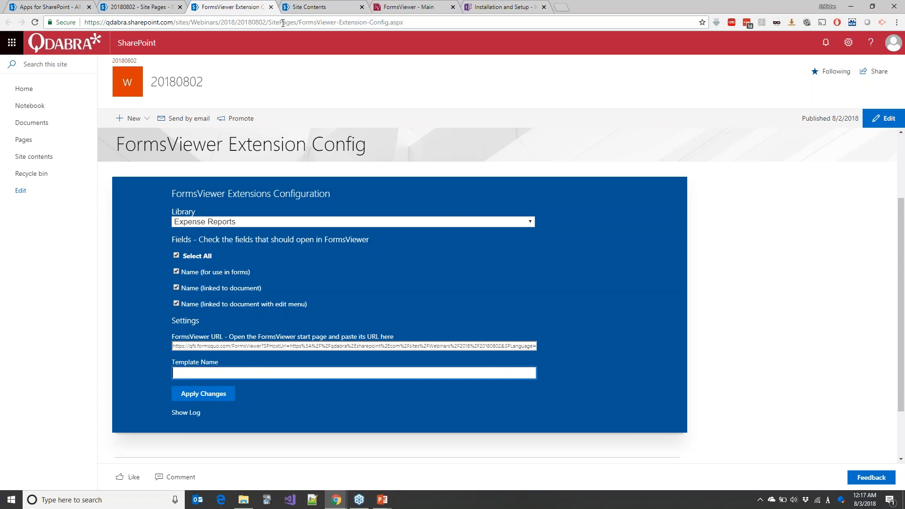
pyautogui.click(406, 10)
pyautogui.click(38, 123)
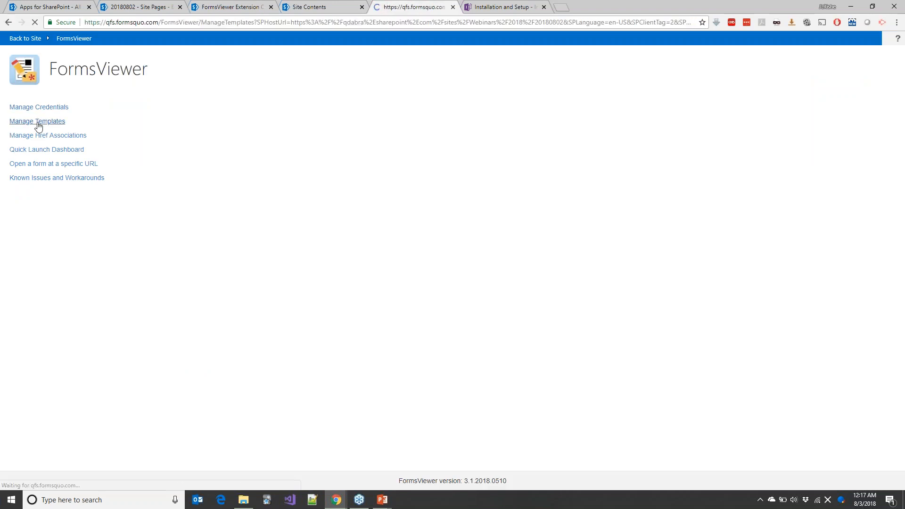
pyautogui.click(110, 210)
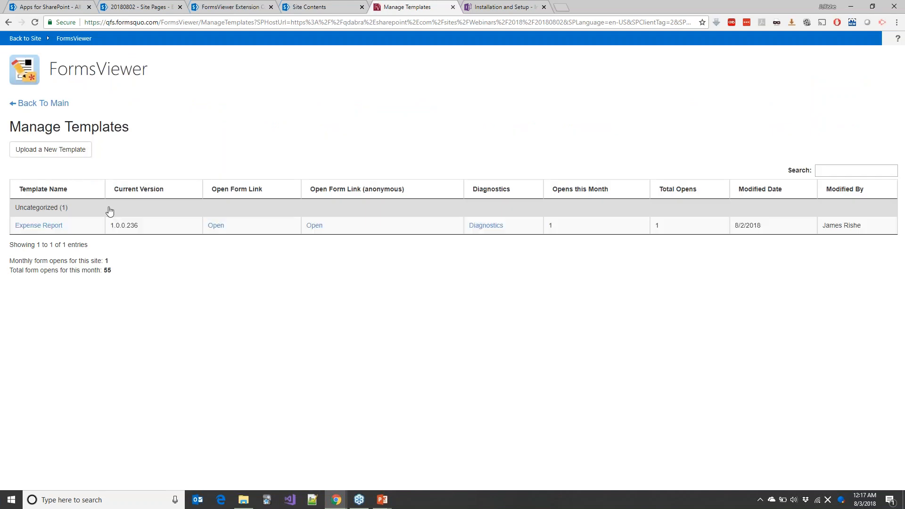
# Set the template name to "Expense Report" in the configuration web part and apply the changes
pyautogui.click(238, 8)
pyautogui.click(283, 346)
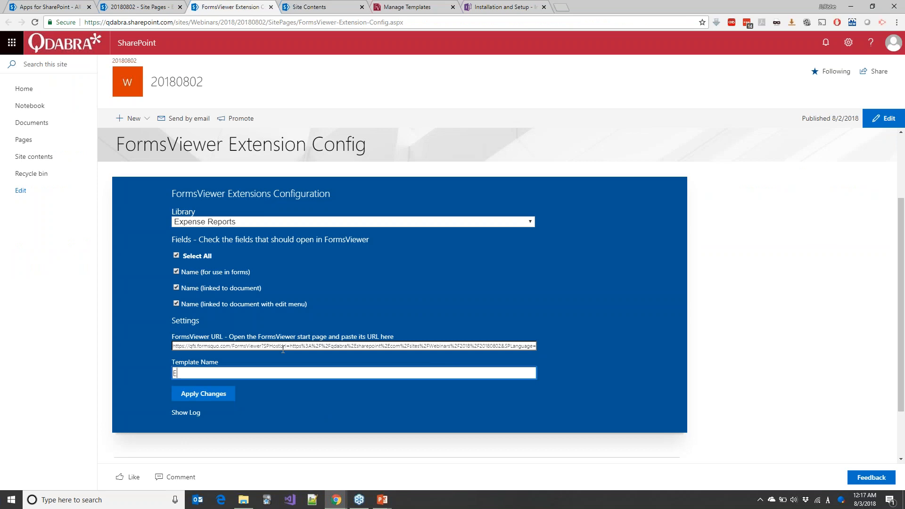
pyautogui.write('Expense Report')
pyautogui.scroll(-2, 440, 340)
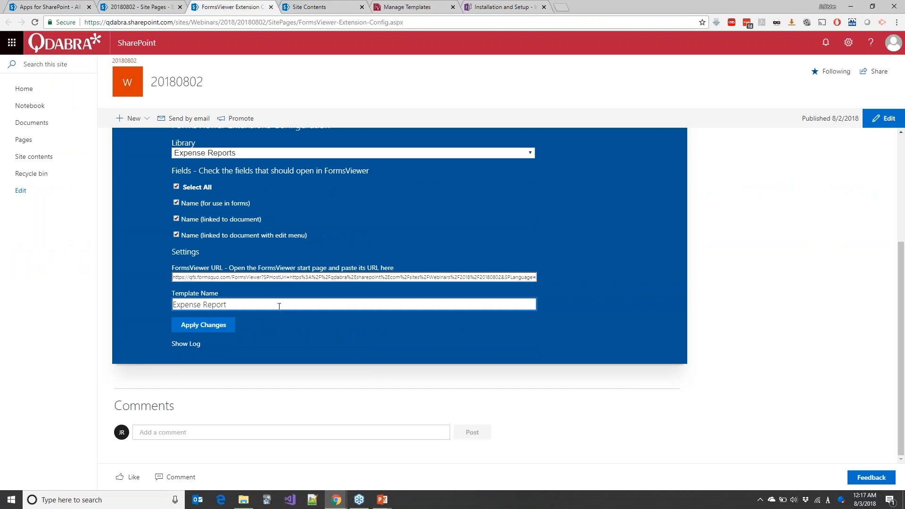
pyautogui.click(198, 332)
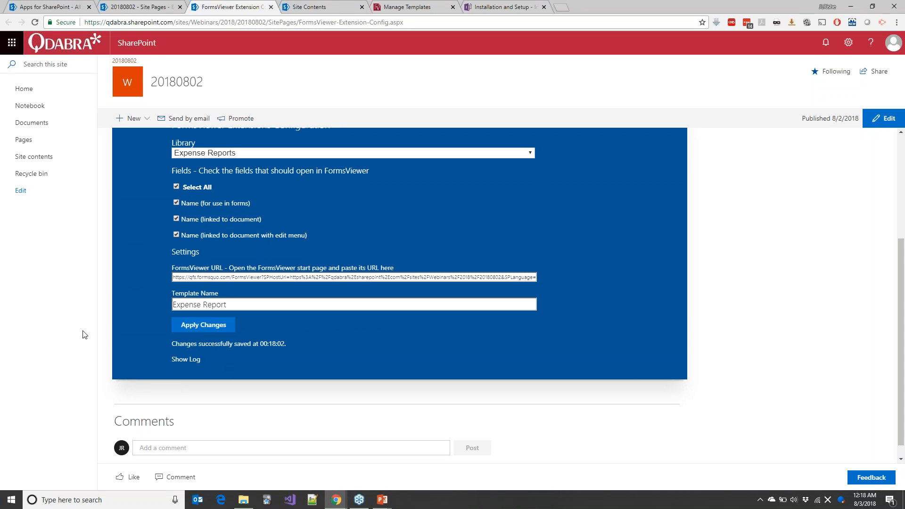
# Show the configuration log, read its entries, hide it again and review the saved settings
pyautogui.click(190, 359)
pyautogui.scroll(-1, 259, 354)
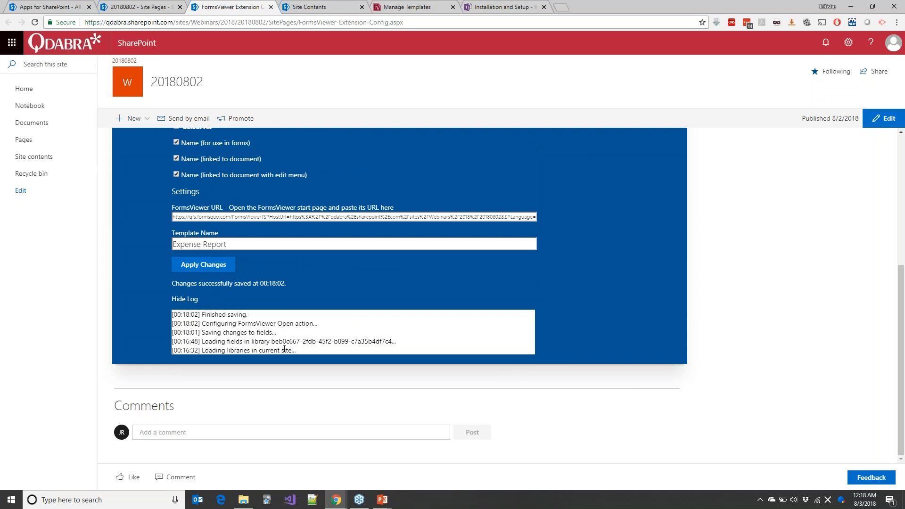
pyautogui.click(185, 298)
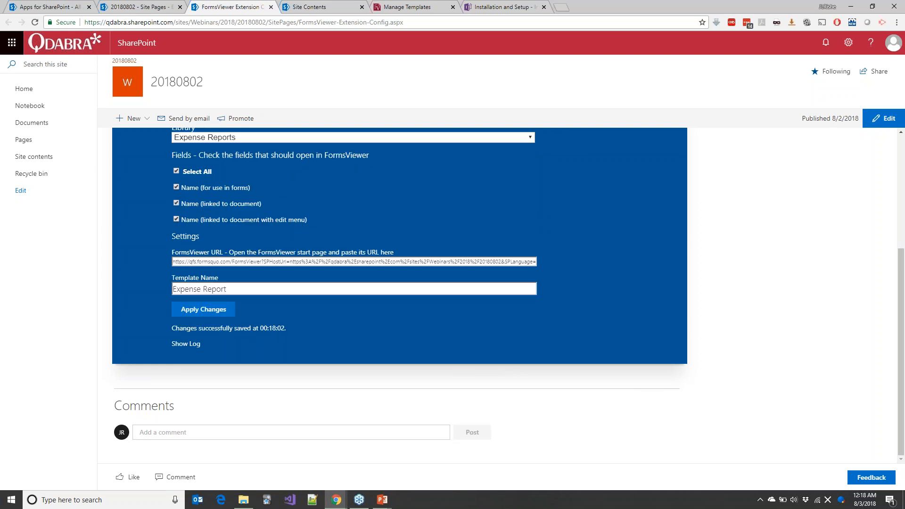
pyautogui.scroll(3, 243, 328)
pyautogui.scroll(-3, 243, 311)
pyautogui.scroll(2, 245, 297)
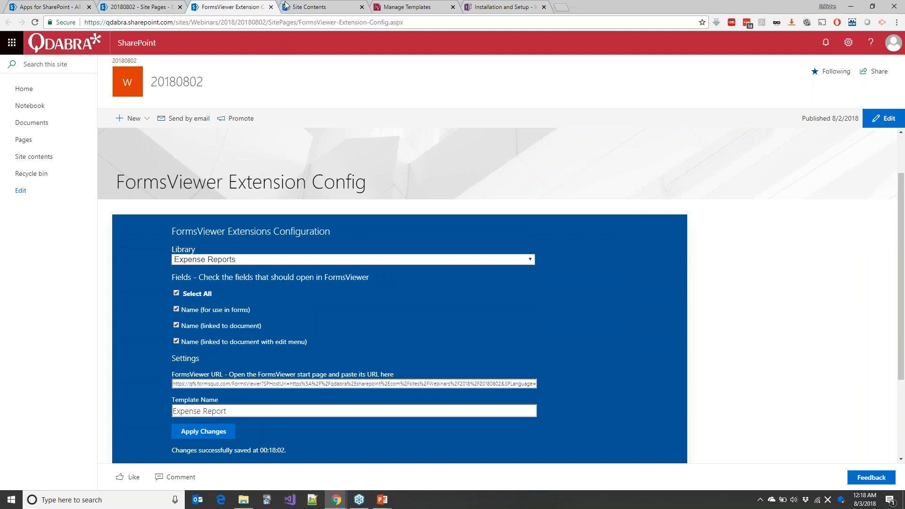
# Open the Expense Reports library from the site contents in a new browser tab
pyautogui.click(300, 7)
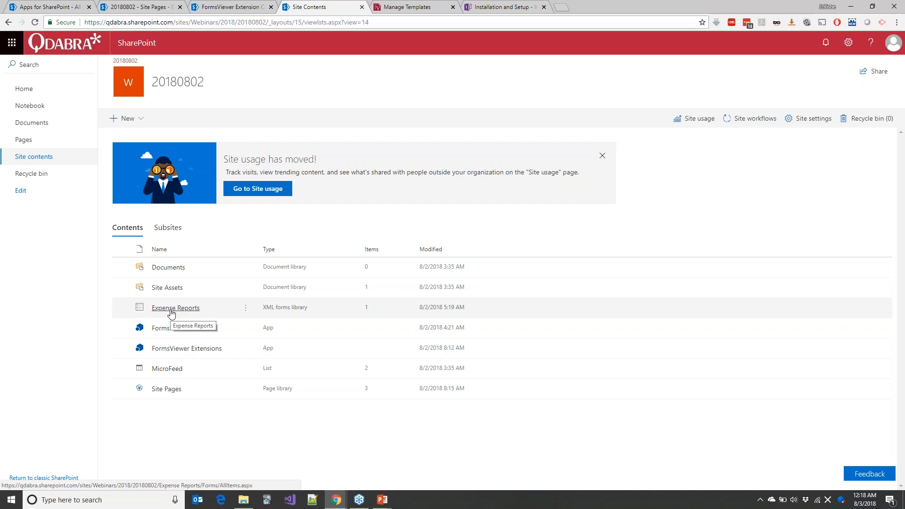
pyautogui.click(176, 308)
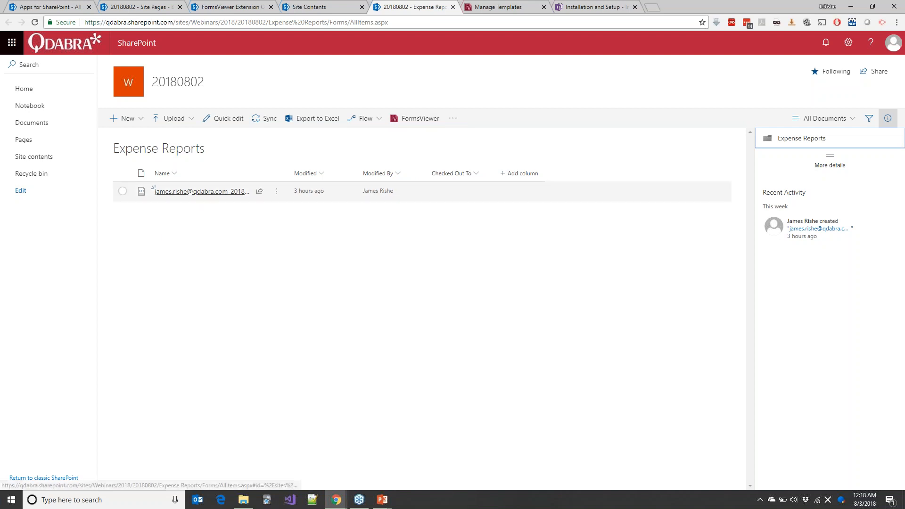
pyautogui.moveTo(212, 196)
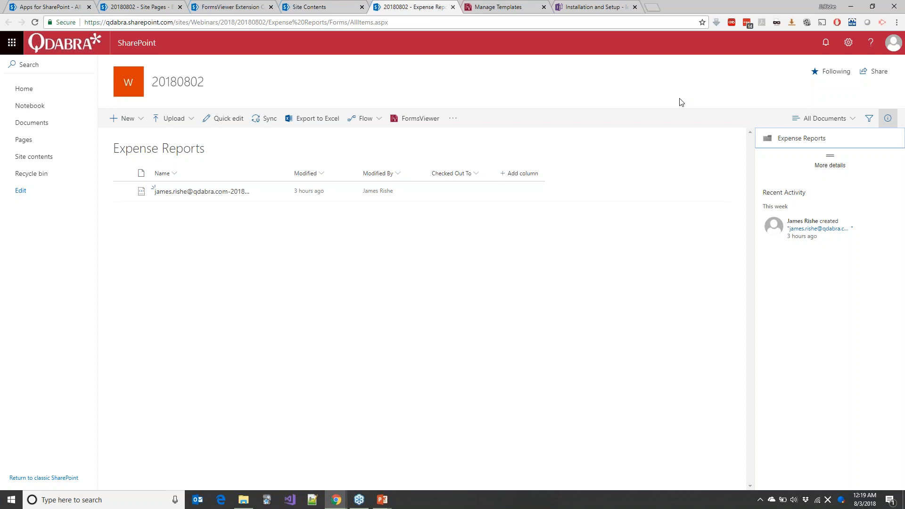
# Set the Expense Reports library's default open behavior for browser-enabled documents to "Open in the client application" and save its advanced settings
pyautogui.click(852, 52)
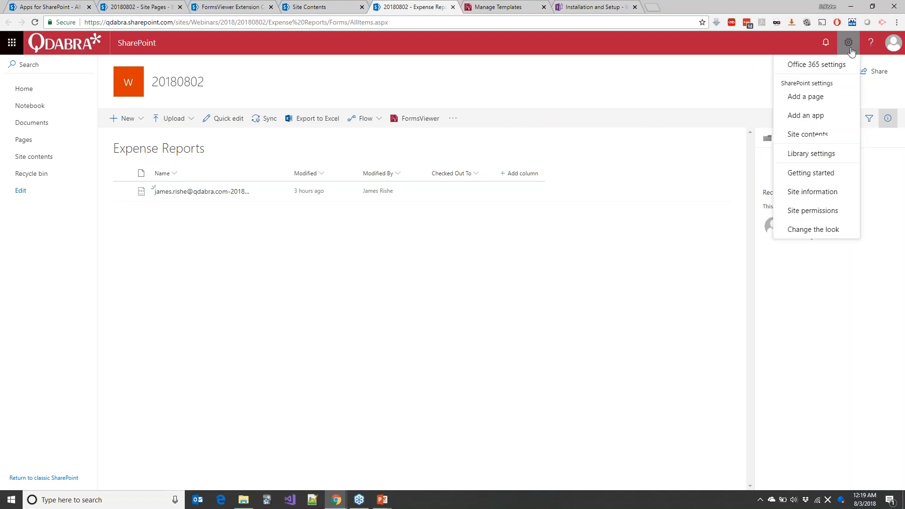
pyautogui.click(798, 161)
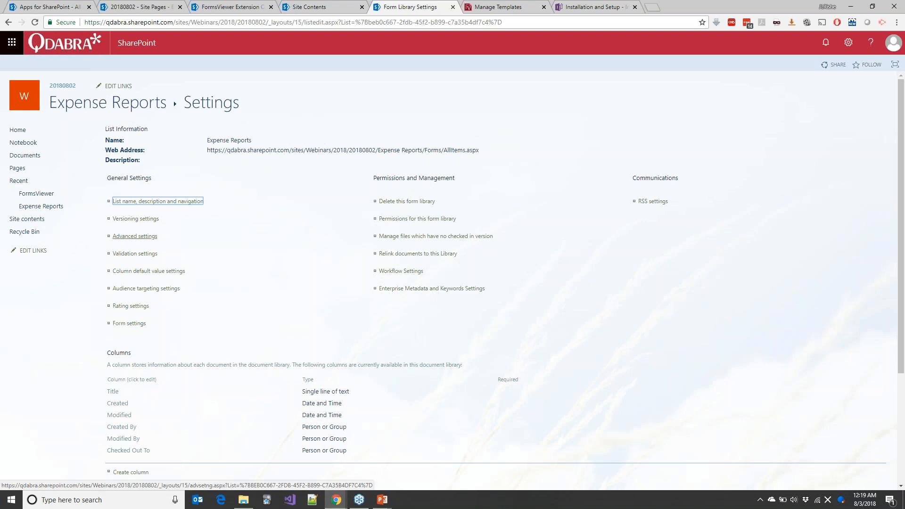
pyautogui.click(135, 236)
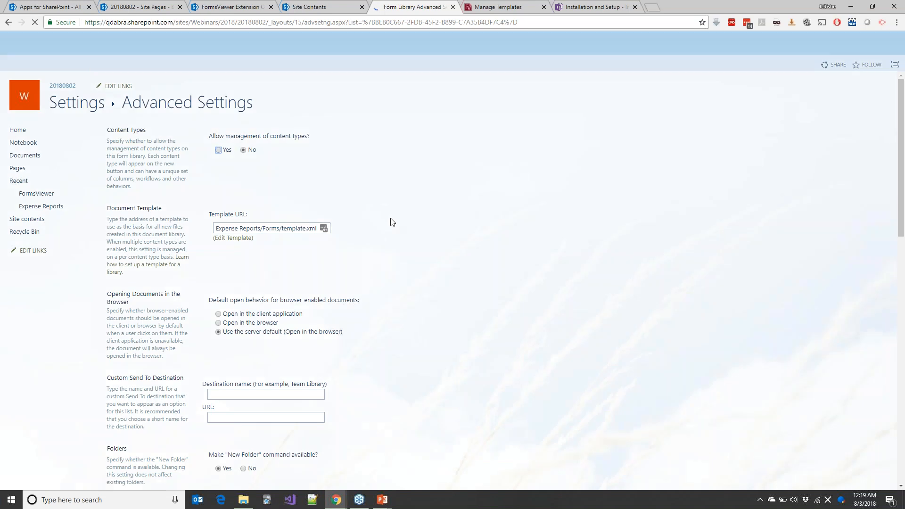
pyautogui.click(219, 315)
pyautogui.scroll(-3, 377, 295)
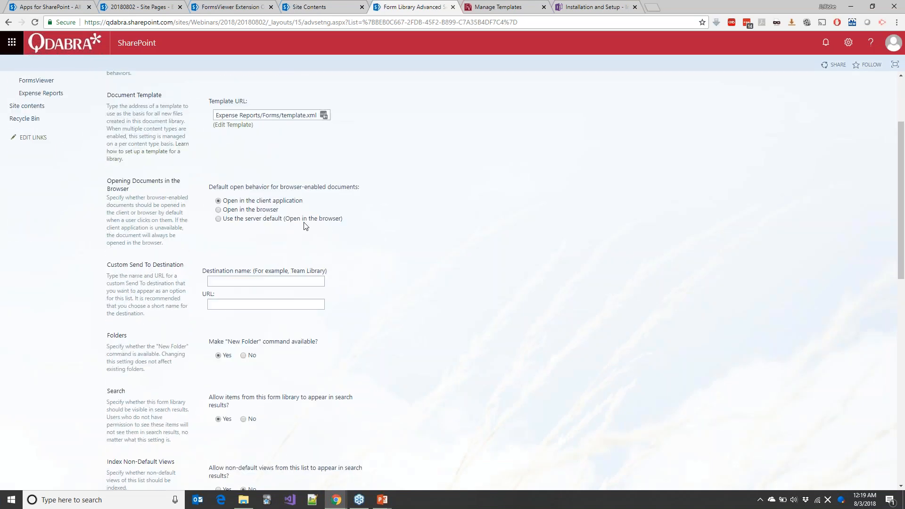
pyautogui.scroll(-8, 625, 354)
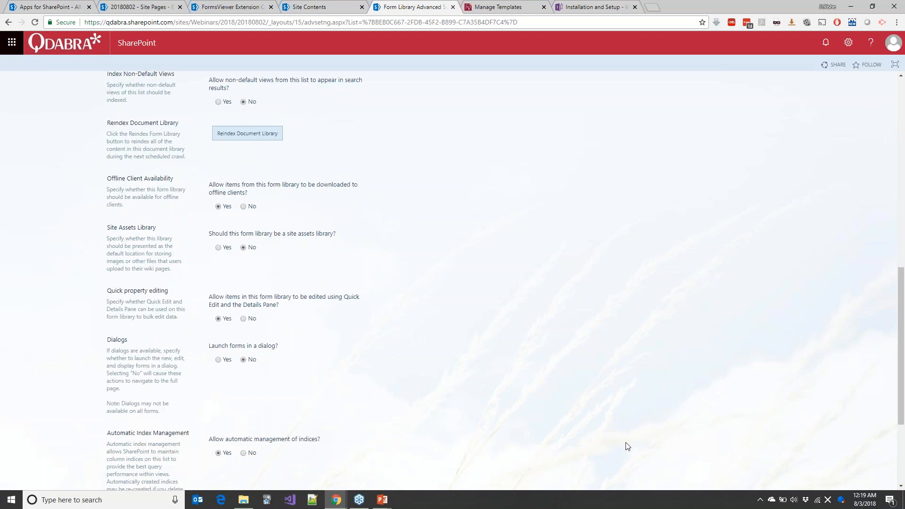
pyautogui.scroll(-3, 627, 446)
pyautogui.click(310, 447)
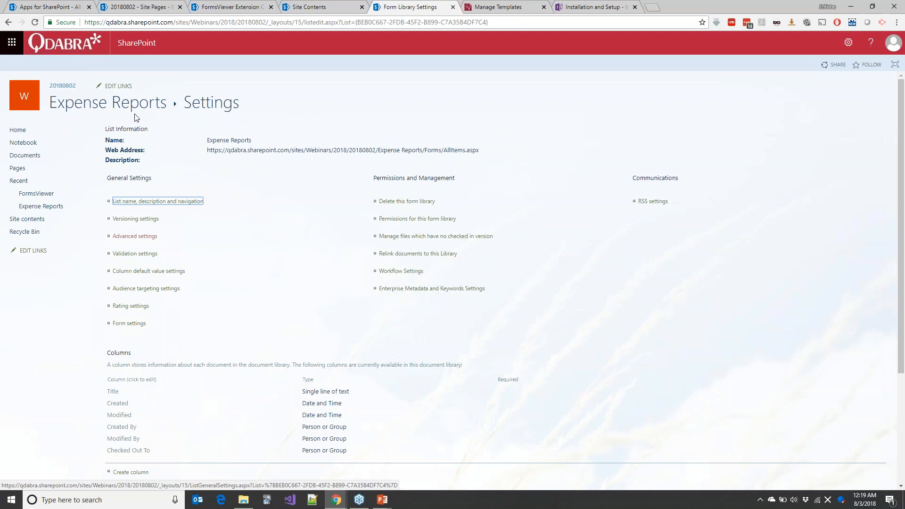
# Open a new Expense Report form in FormsViewer from the Expense Reports library and set the report date to 8/2/2018
pyautogui.click(124, 109)
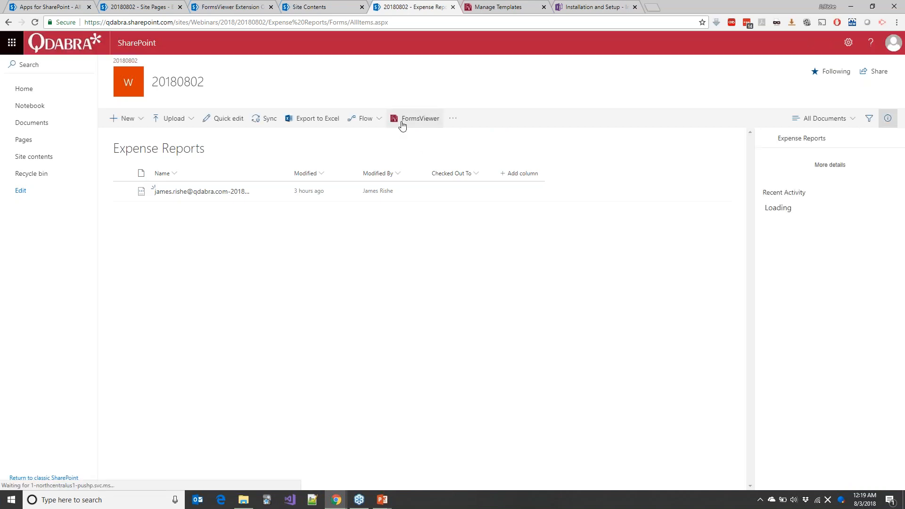
pyautogui.click(401, 123)
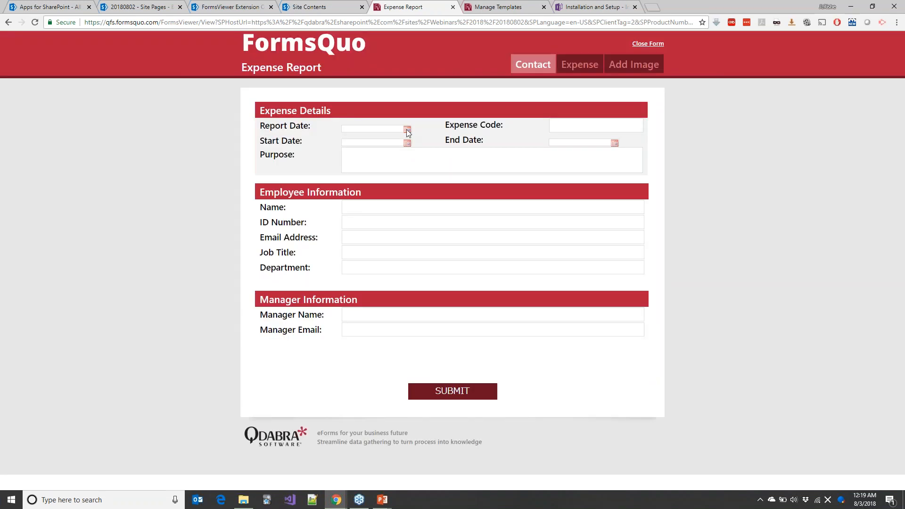
pyautogui.click(408, 130)
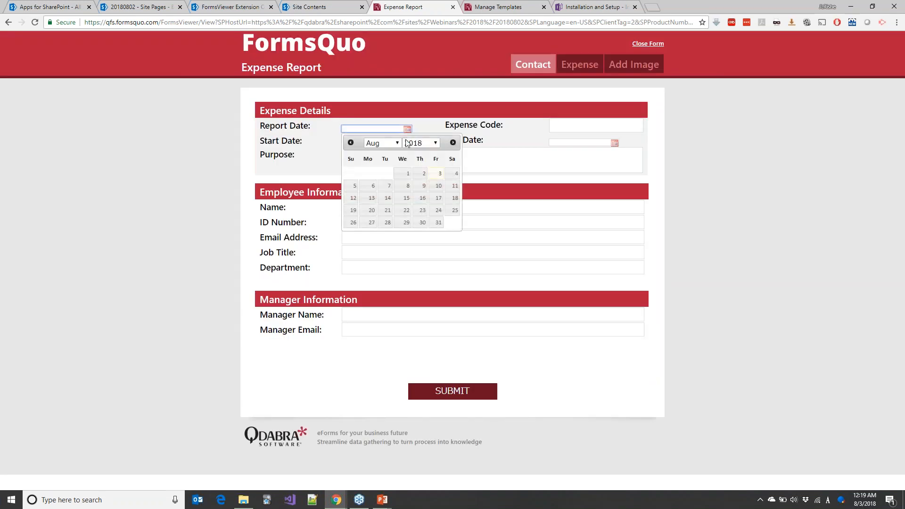
pyautogui.click(442, 175)
# Enter the employee's name and e-mail address in the form's Employee Information section
pyautogui.click(363, 207)
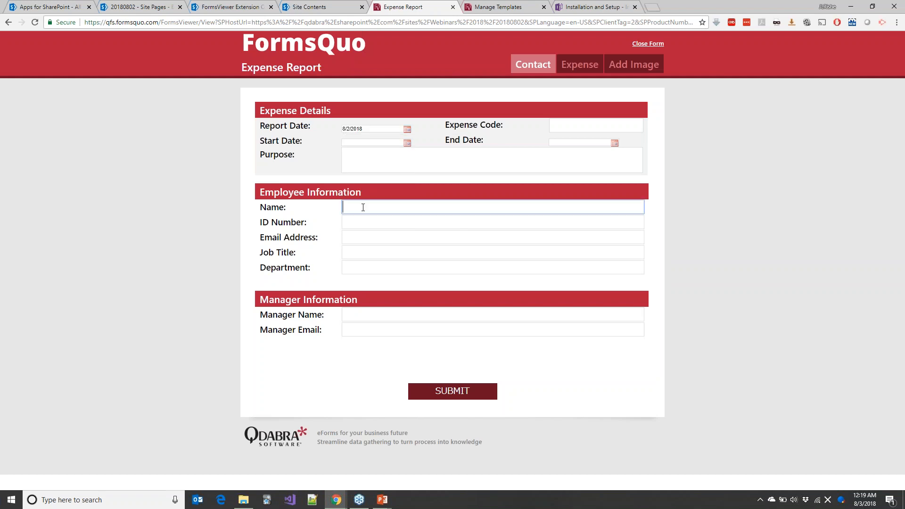
pyautogui.write('Jimmy')
pyautogui.press('Tab')
pyautogui.press('Tab')
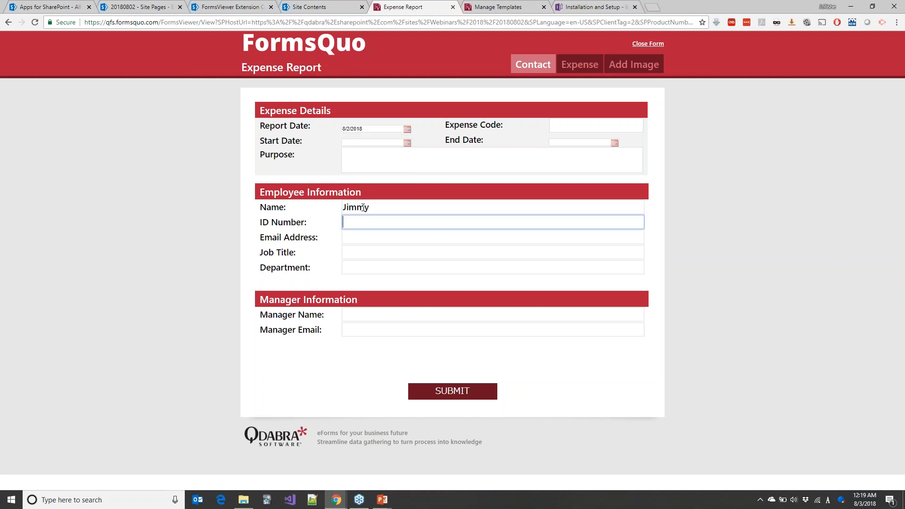
pyautogui.write('Jimmy@jimmy.com')
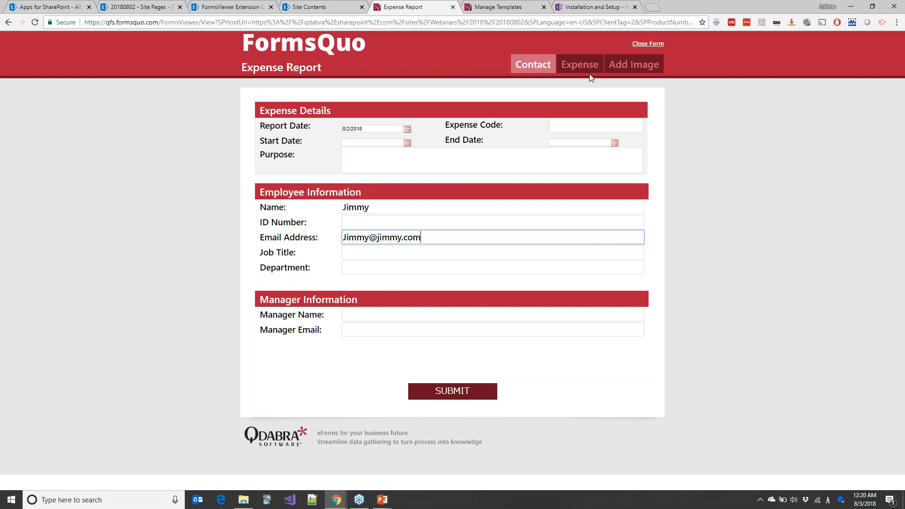
# Enter "Travel" as the purpose and submit the expense report from the Contact view
pyautogui.click(416, 171)
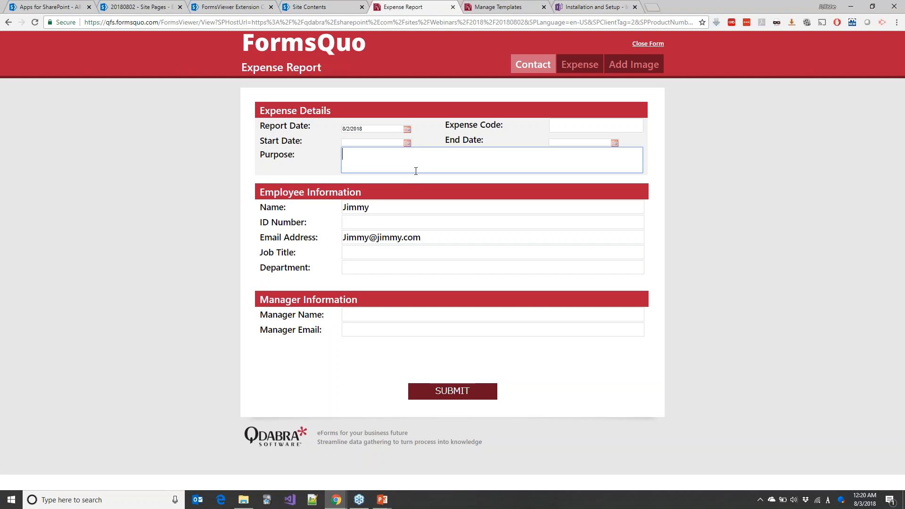
pyautogui.write('Travel')
pyautogui.click(568, 65)
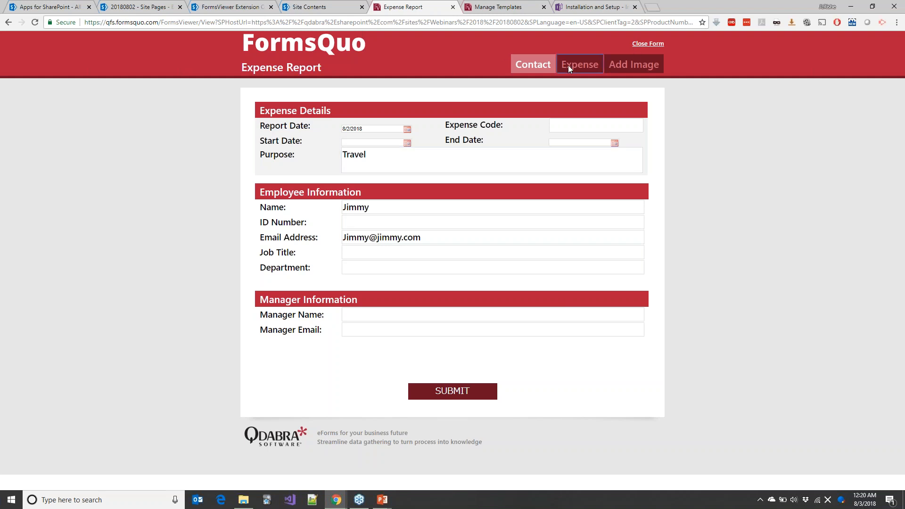
pyautogui.click(529, 65)
pyautogui.click(446, 398)
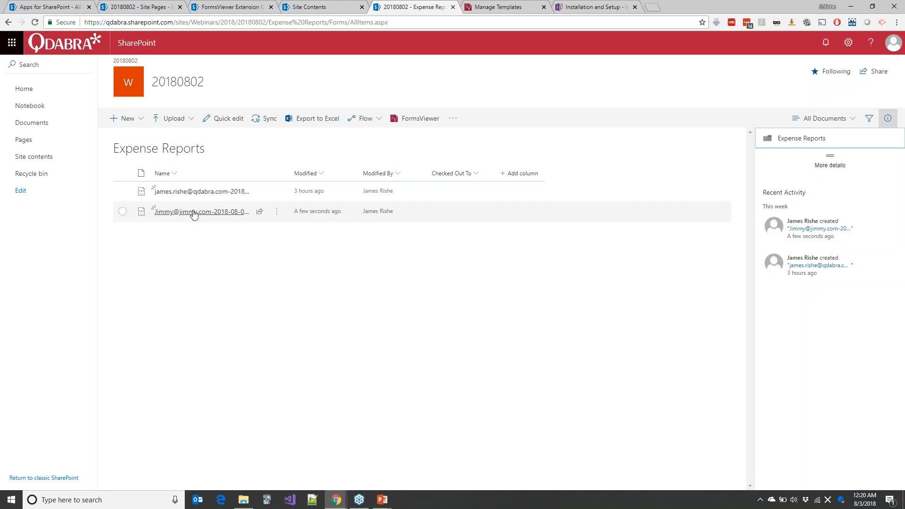
# Test opening both submitted expense reports from the library, including the older one in desktop Office, and return to the library
pyautogui.click(194, 212)
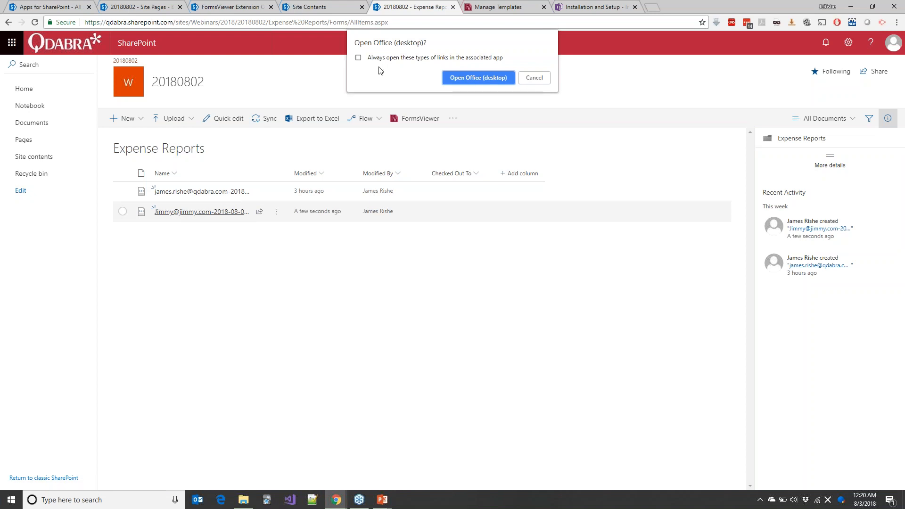
pyautogui.click(535, 77)
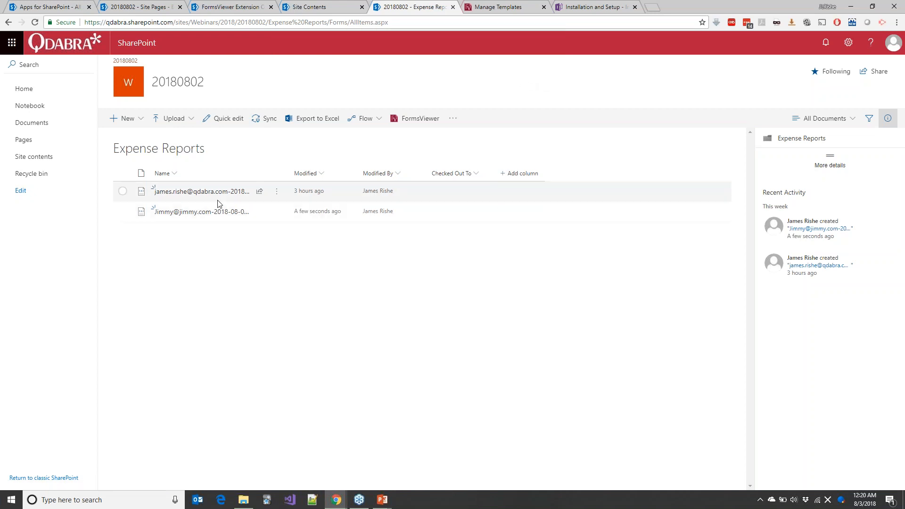
pyautogui.click(225, 219)
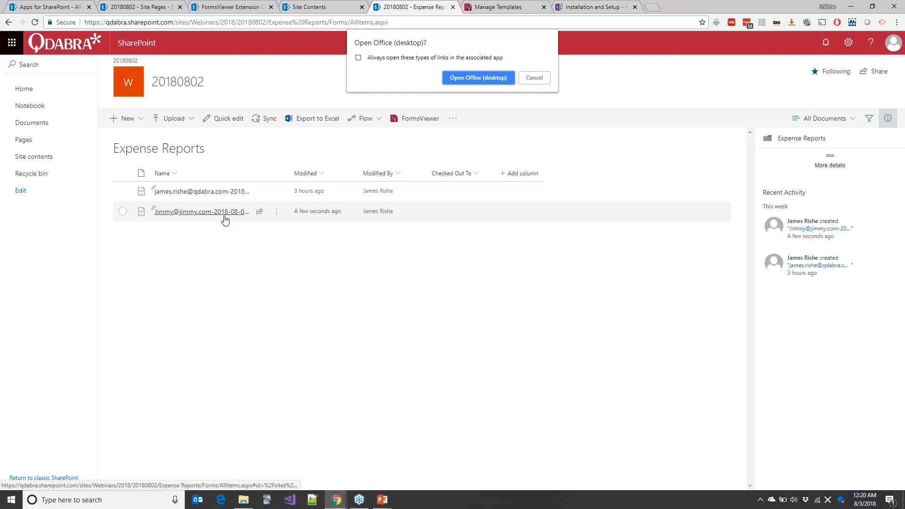
pyautogui.click(534, 77)
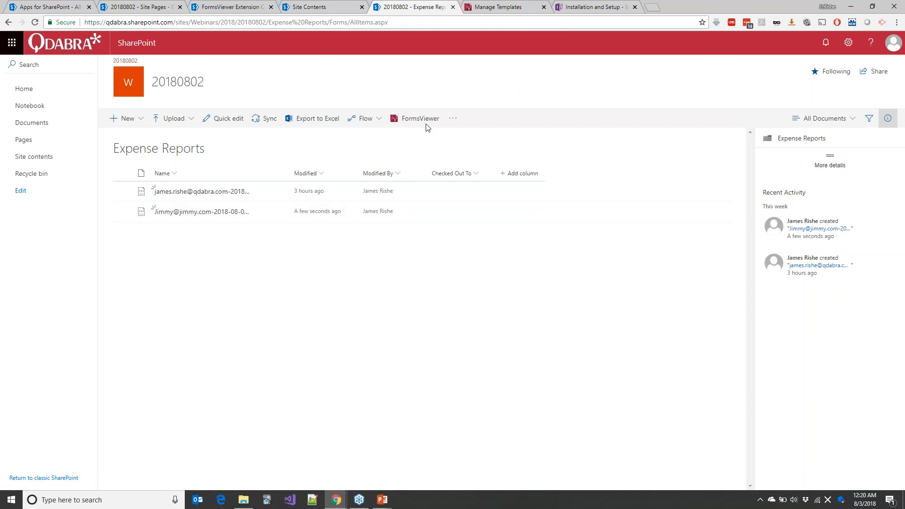
pyautogui.click(190, 194)
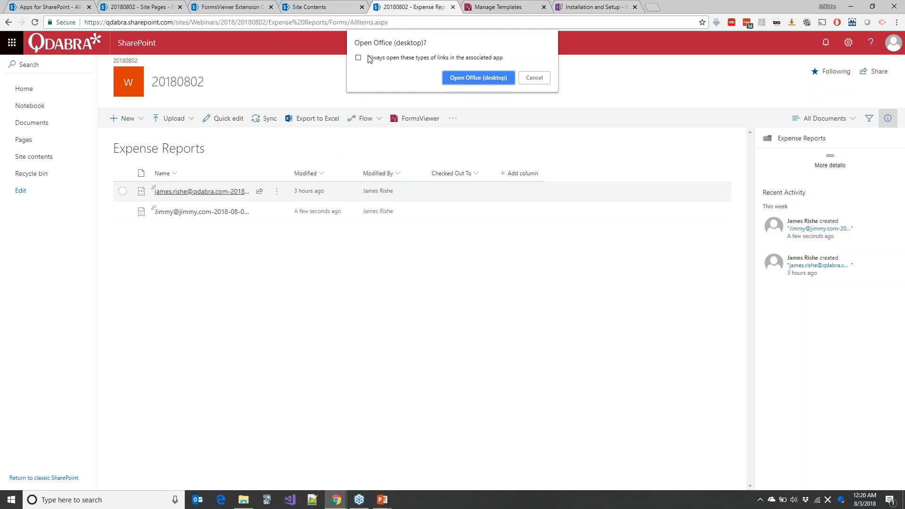
pyautogui.click(479, 78)
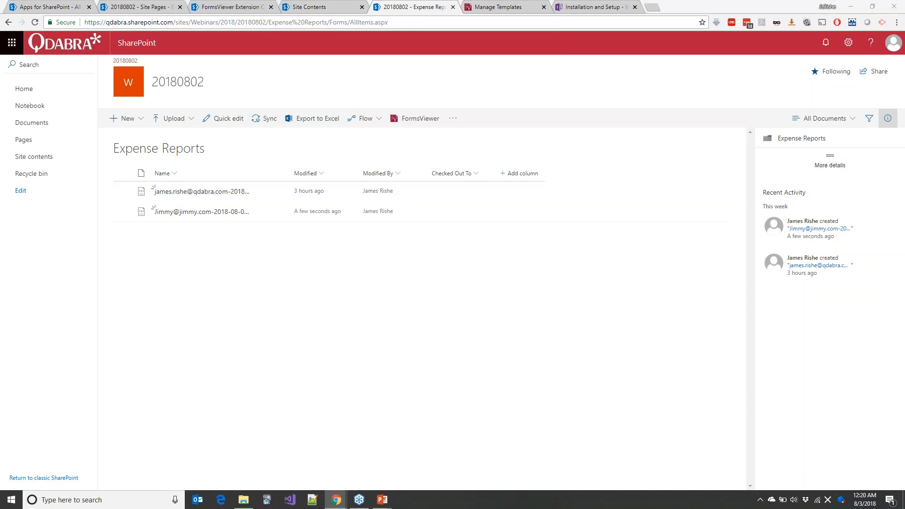
pyautogui.hotkey('alt', 'Tab')
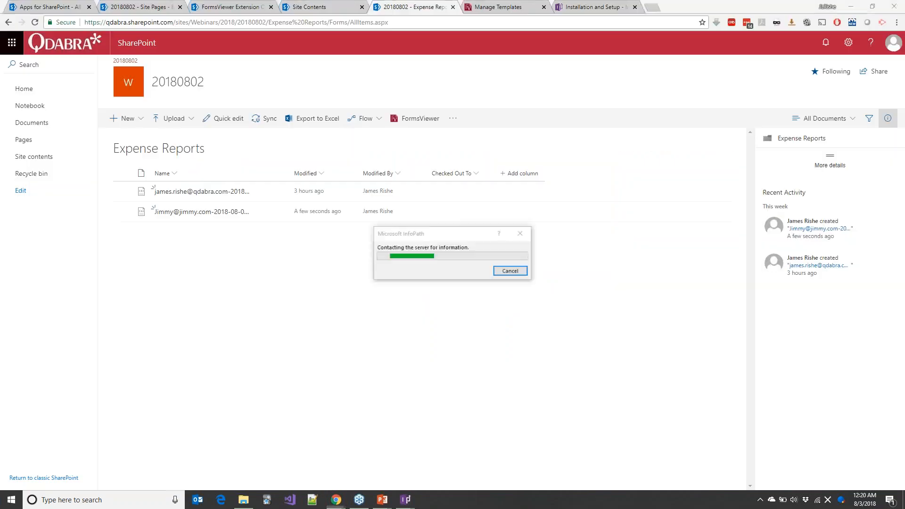
pyautogui.click(231, 194)
pyautogui.click(534, 78)
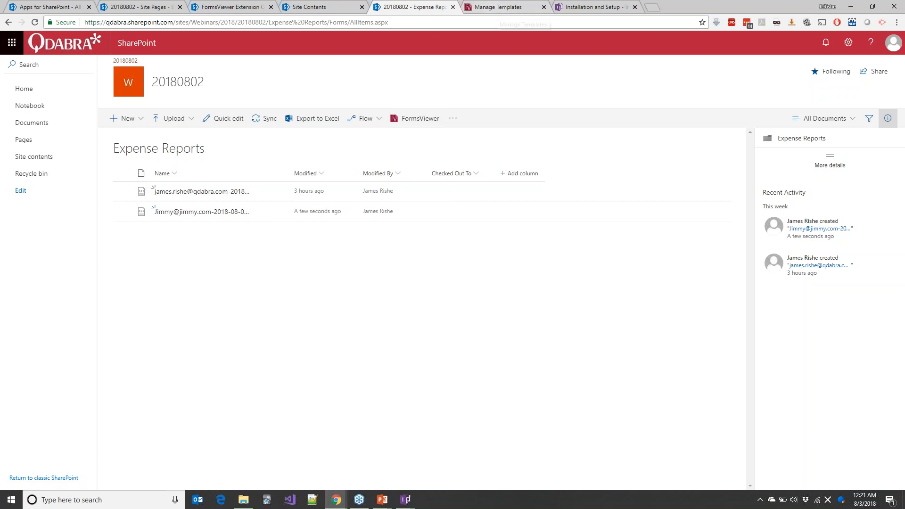
# Set the Expense Reports library's default open behavior for browser-enabled documents to "Open in the browser" and save the advanced settings
pyautogui.click(299, 8)
pyautogui.click(395, 5)
pyautogui.click(849, 42)
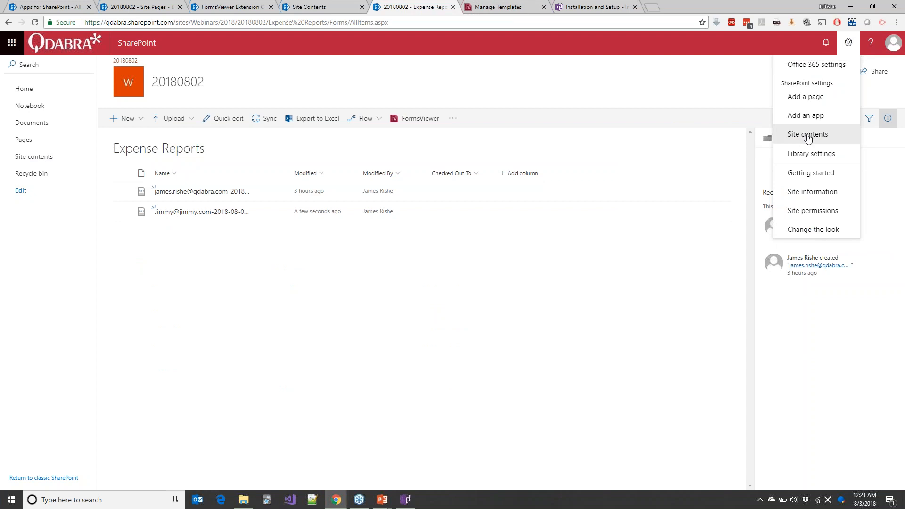
pyautogui.click(803, 162)
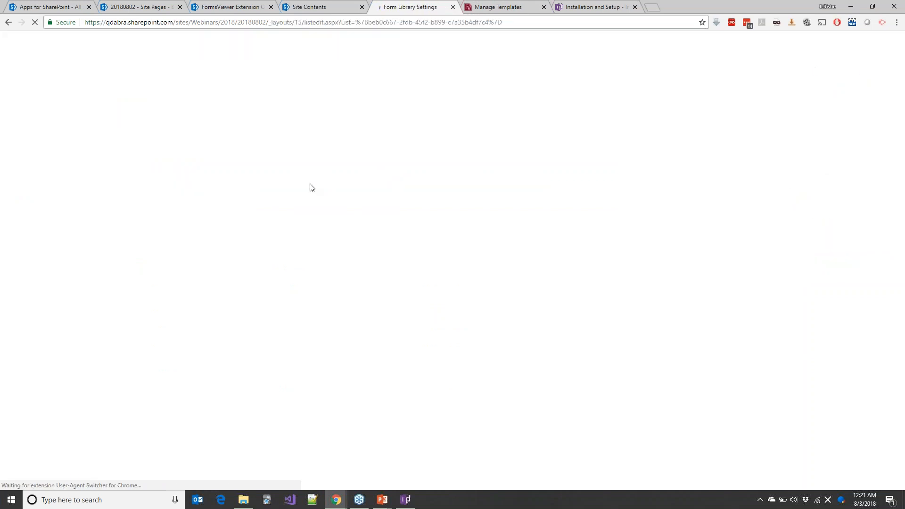
pyautogui.click(134, 236)
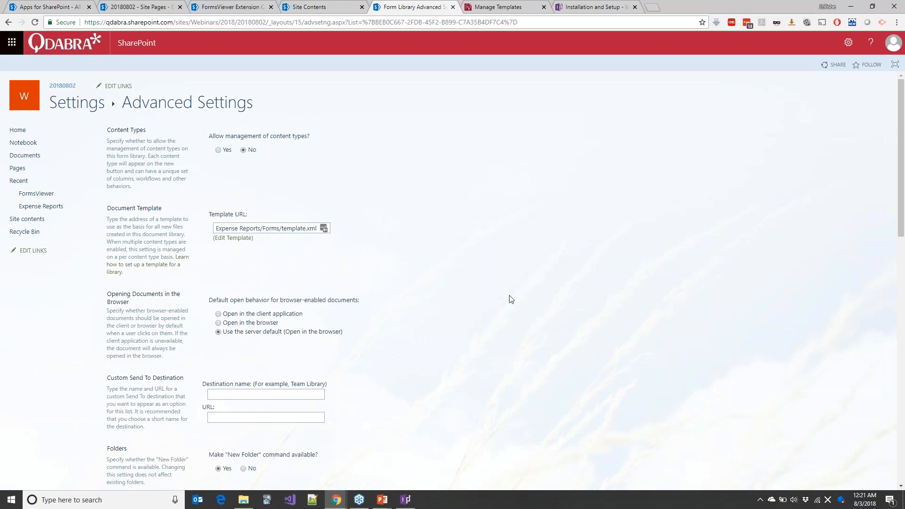
pyautogui.scroll(-4, 512, 299)
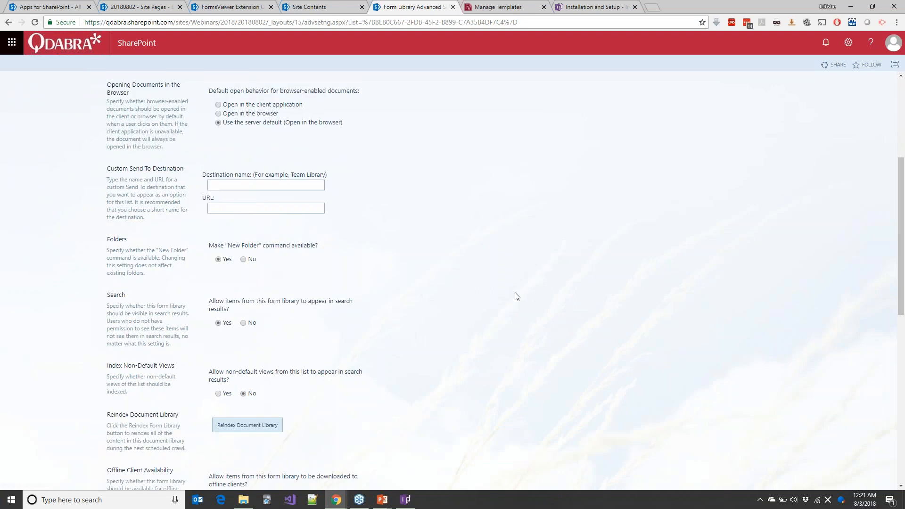
pyautogui.scroll(-4, 517, 296)
pyautogui.scroll(8, 219, 326)
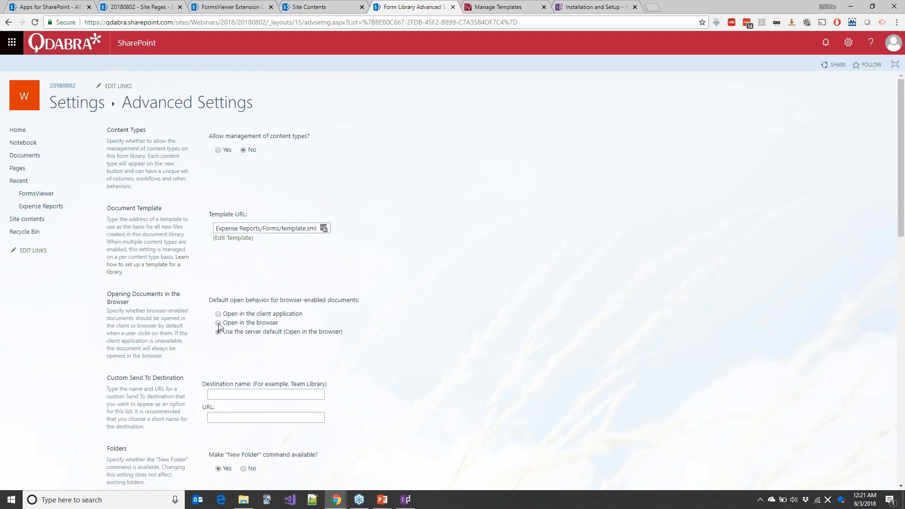
pyautogui.scroll(-10, 434, 294)
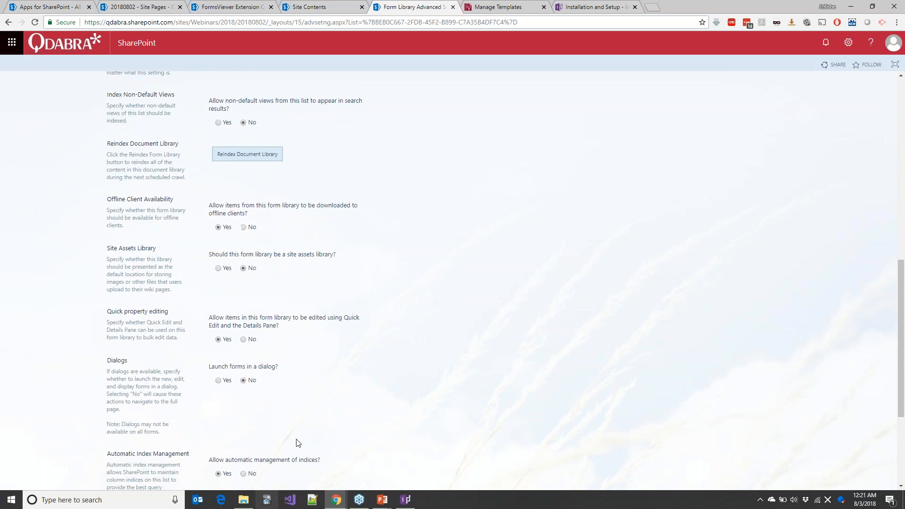
pyautogui.click(321, 446)
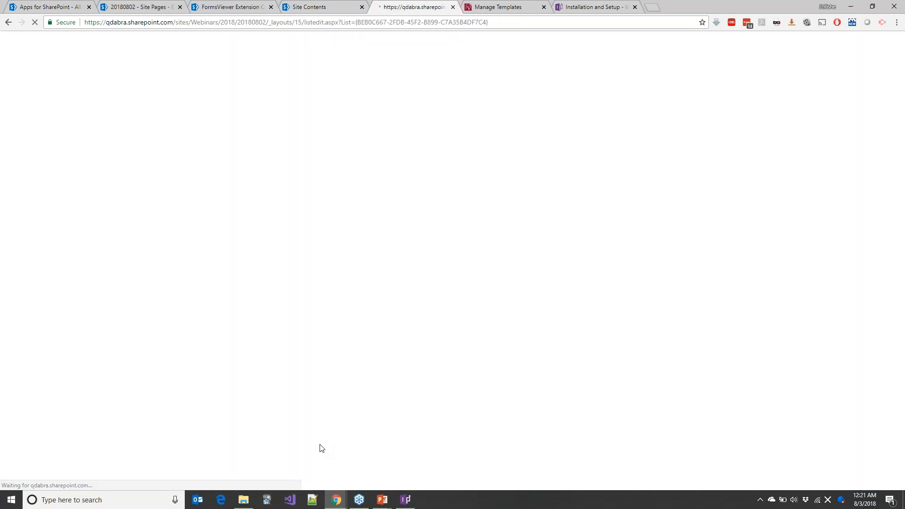
# Return to the Expense Reports library, test opening the older expense report in the browser, and switch back to the library
pyautogui.click(125, 108)
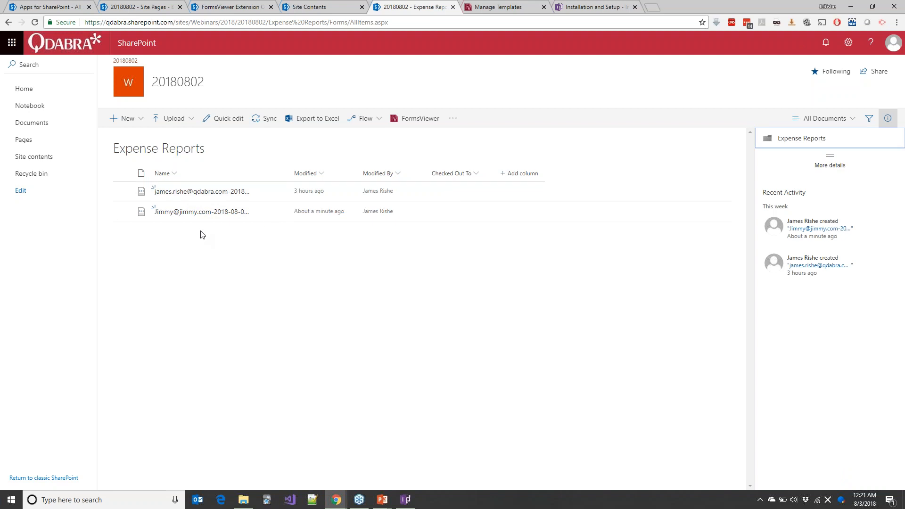
pyautogui.moveTo(207, 194)
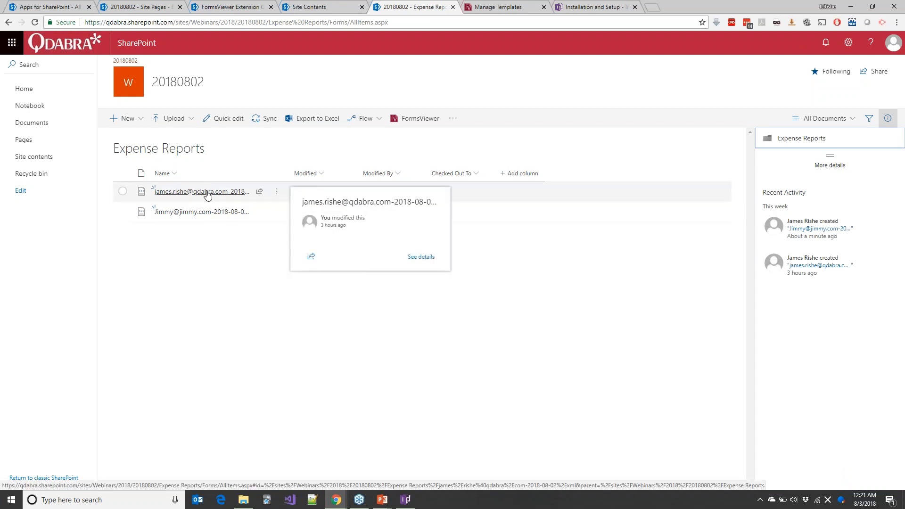
pyautogui.click(208, 193)
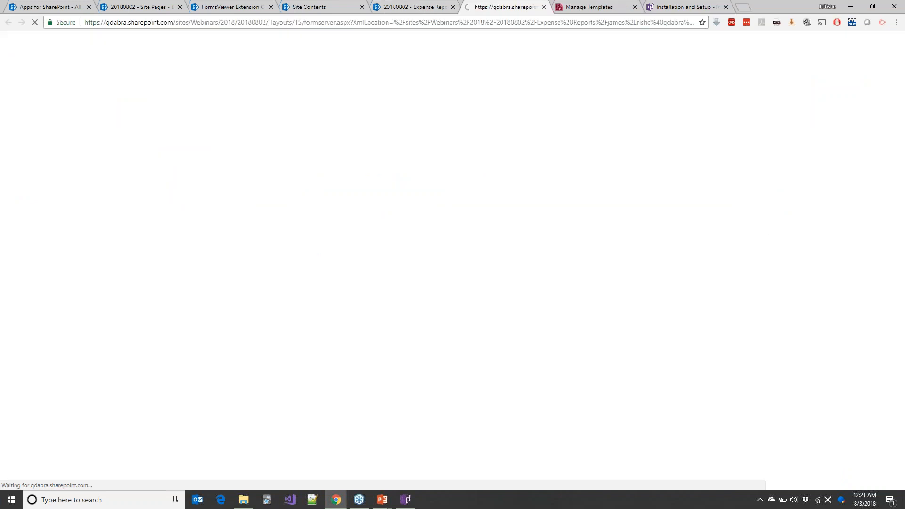
pyautogui.click(415, 7)
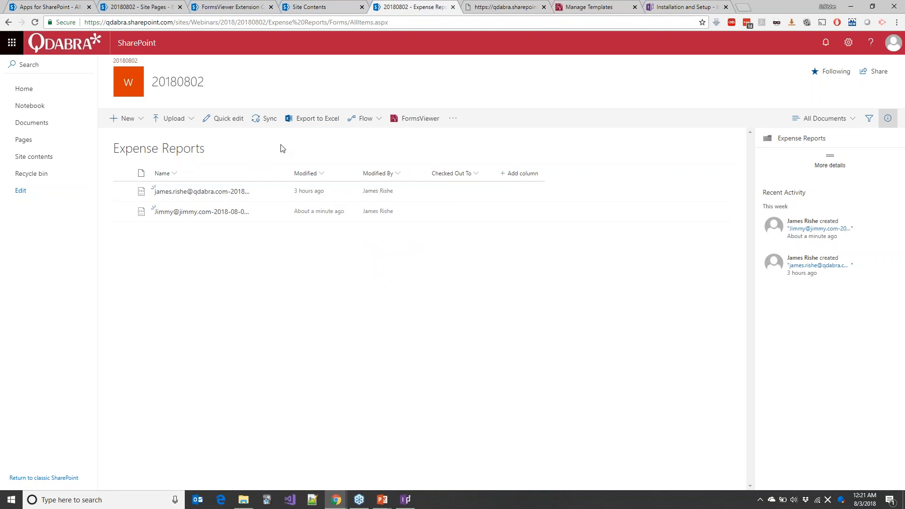
# Deselect all fields that open in FormsViewer on the extension configuration page, apply the changes and reload the Expense Reports library
pyautogui.click(210, 5)
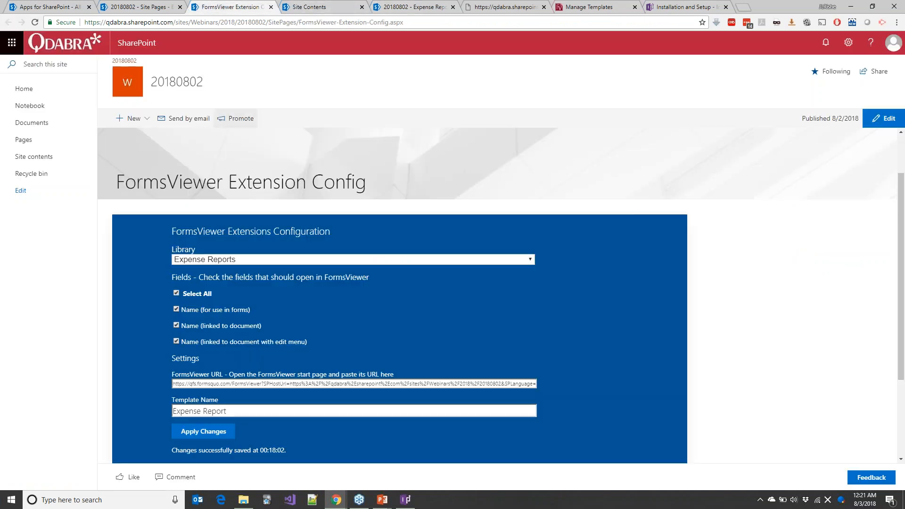
pyautogui.scroll(-3, 249, 341)
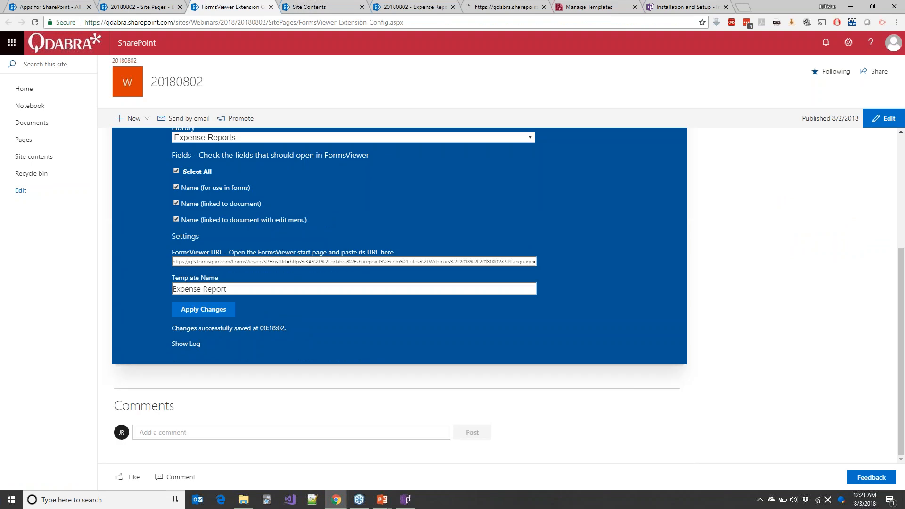
pyautogui.click(176, 172)
pyautogui.click(196, 311)
pyautogui.click(410, 7)
pyautogui.press('F5')
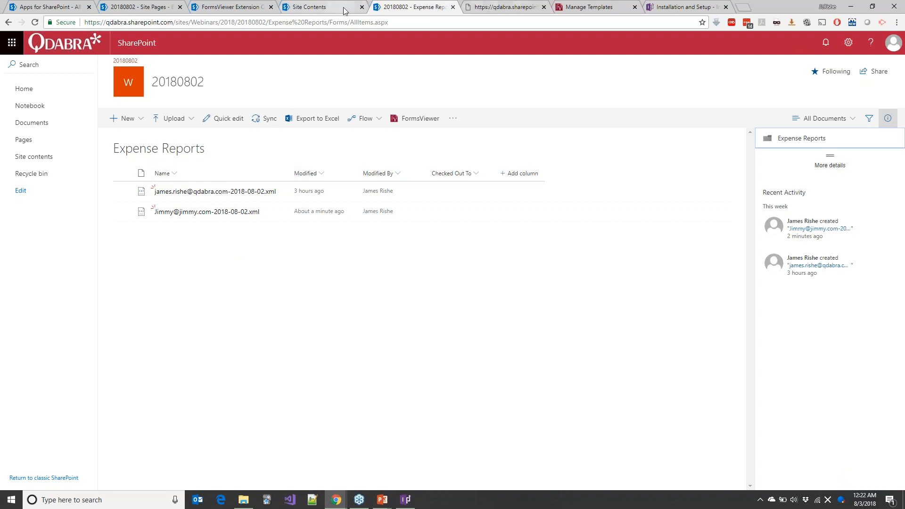
# Open the Expense Reports library's advanced settings again, save them and return to the library
pyautogui.click(848, 42)
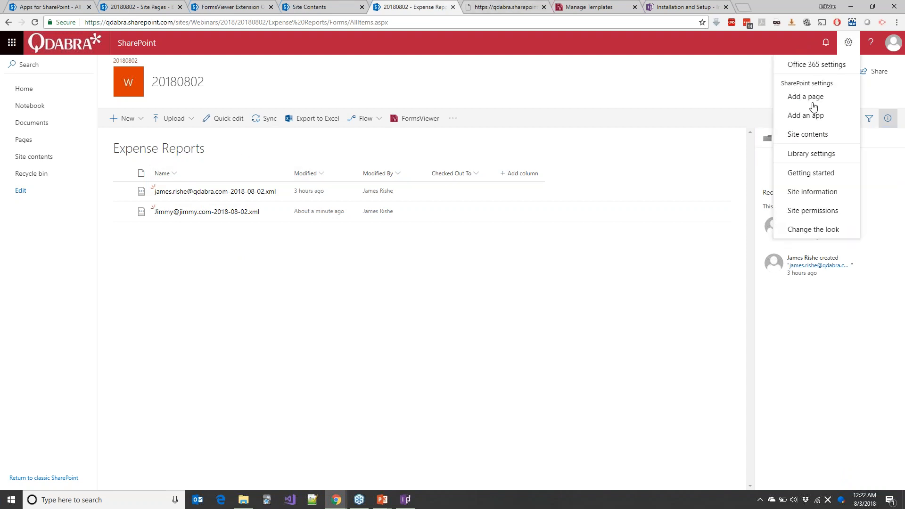
pyautogui.click(802, 154)
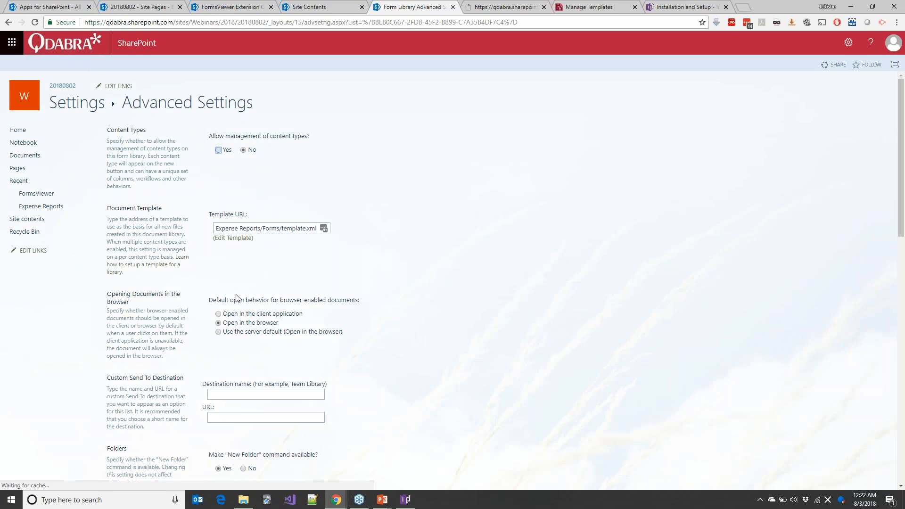
pyautogui.scroll(-15, 480, 315)
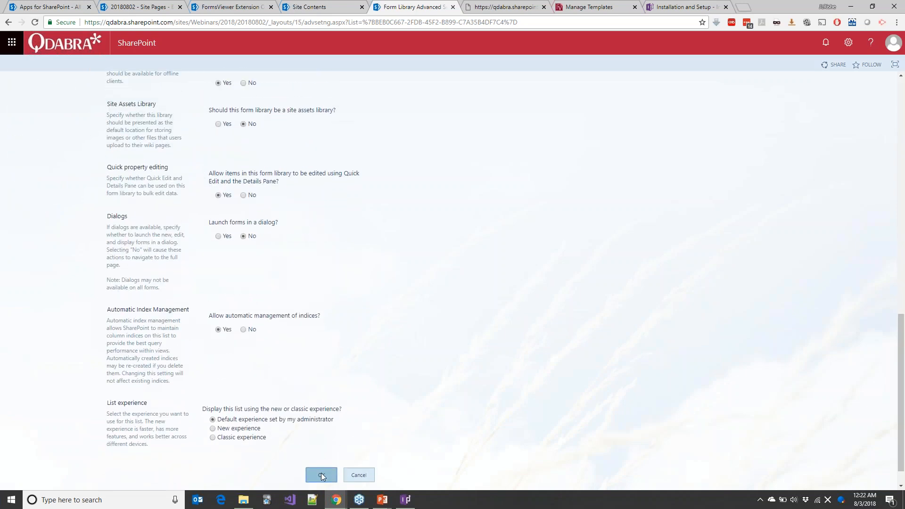
pyautogui.click(322, 475)
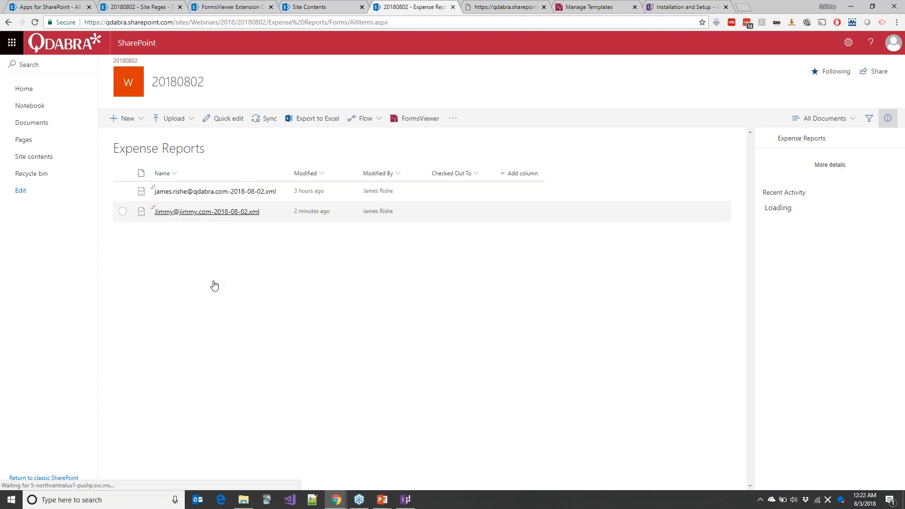
# Test opening the newer expense report from the Expense Reports library in FormsViewer and close the form to return to the library
pyautogui.click(220, 211)
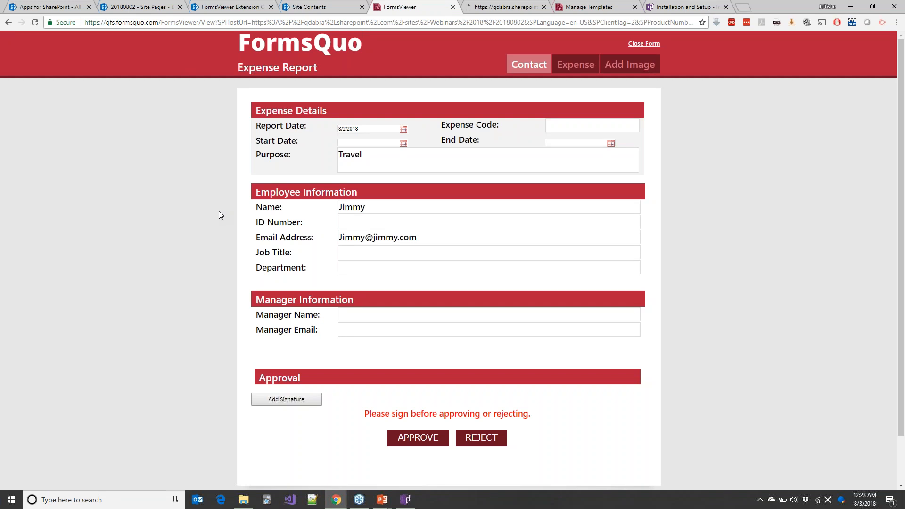
pyautogui.click(343, 13)
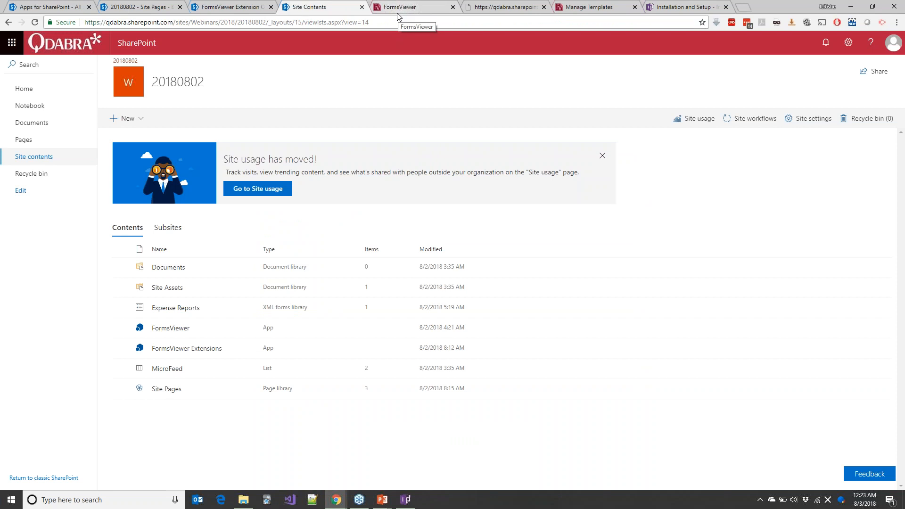
pyautogui.click(415, 10)
pyautogui.click(647, 44)
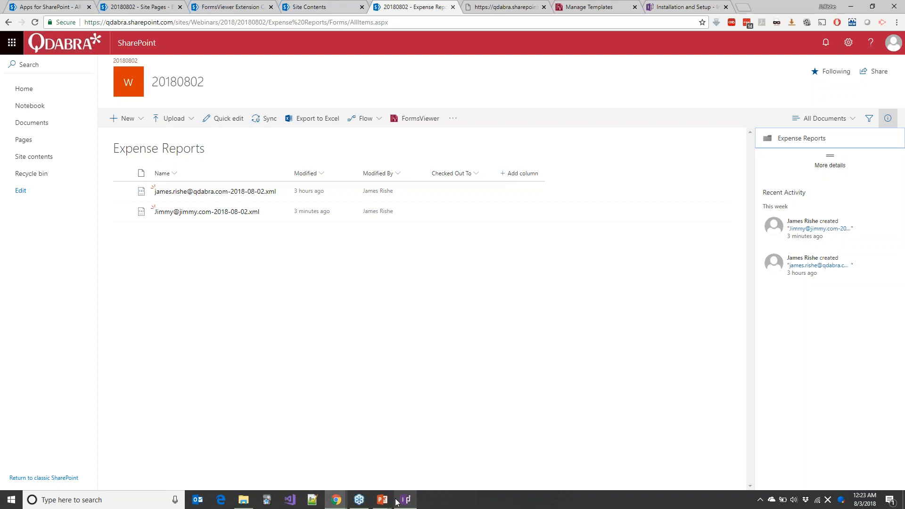
# Switch to the running PowerPoint slide show of the FormsViewer presentation
pyautogui.moveTo(385, 500)
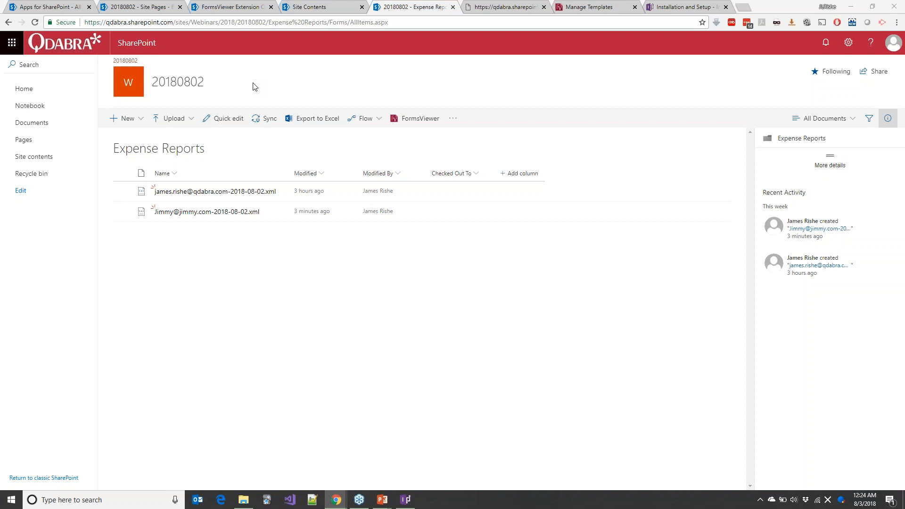
pyautogui.moveTo(382, 499)
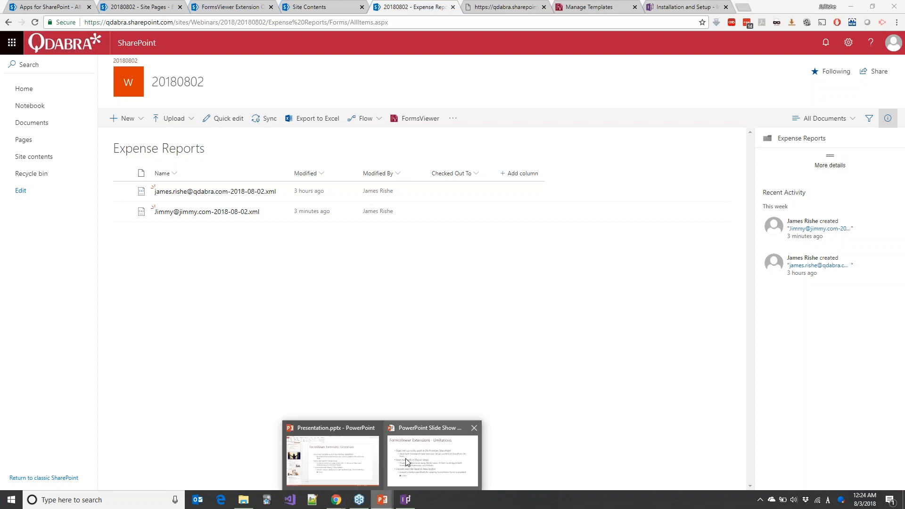
pyautogui.click(406, 462)
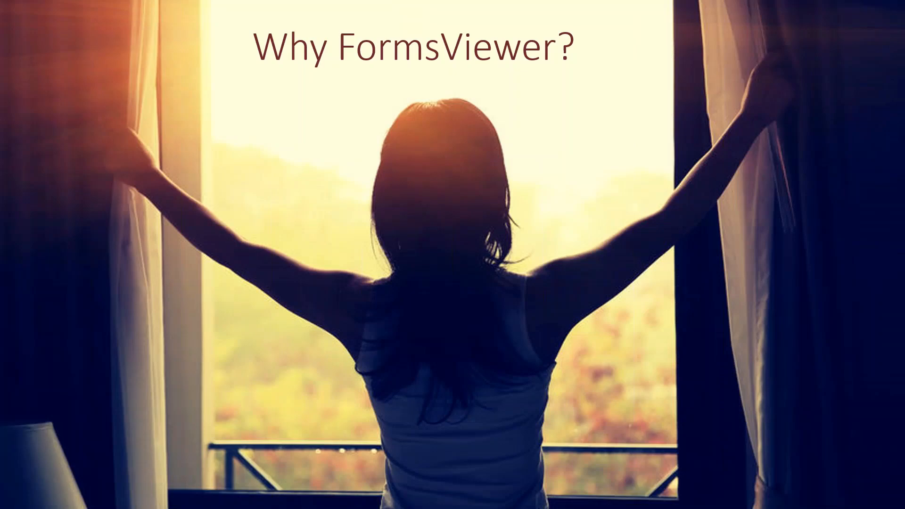